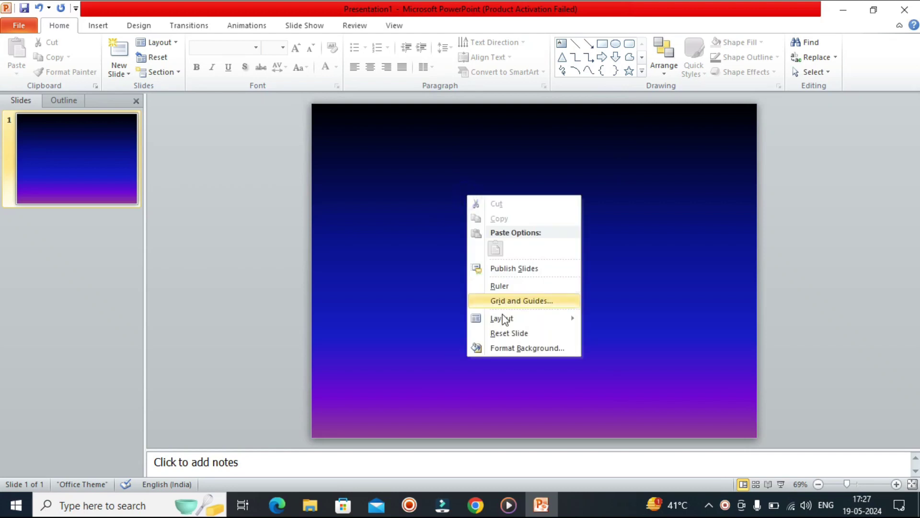
Replace the slide's gradient background with a solid dark grey fill.
{"action": "left_click", "coordinate": [508, 347]}
{"action": "left_click", "coordinate": [392, 141]}
{"action": "left_click", "coordinate": [449, 221]}
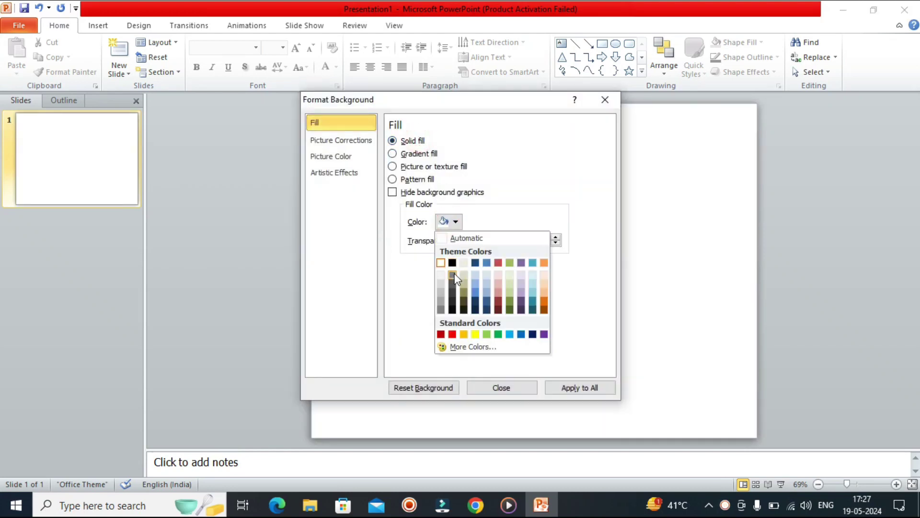
{"action": "left_click", "coordinate": [450, 283]}
{"action": "left_click", "coordinate": [502, 383]}
Draw a large blue block arc, move it to the lower centre and thin its band.
{"action": "left_click", "coordinate": [98, 25]}
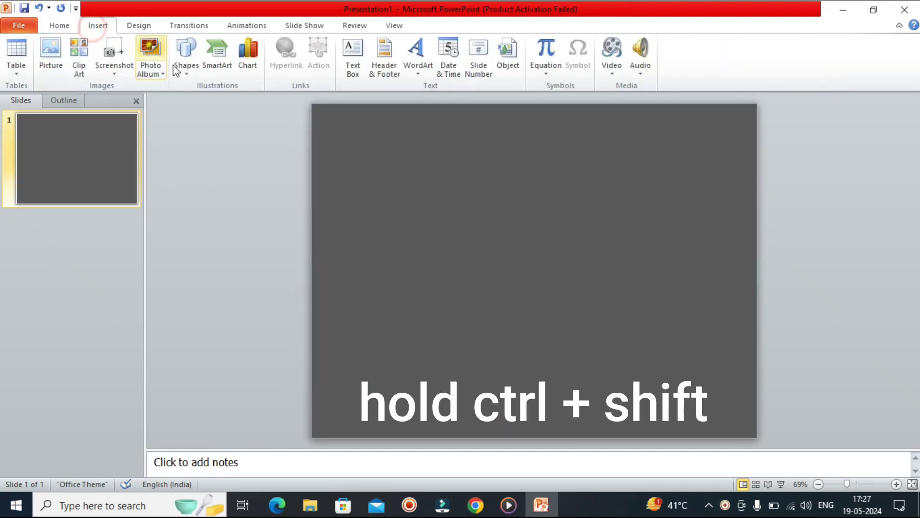
{"action": "left_click", "coordinate": [186, 56]}
{"action": "left_click", "coordinate": [221, 217]}
{"action": "left_click_drag", "start_coordinate": [438, 241], "coordinate": [562, 331]}
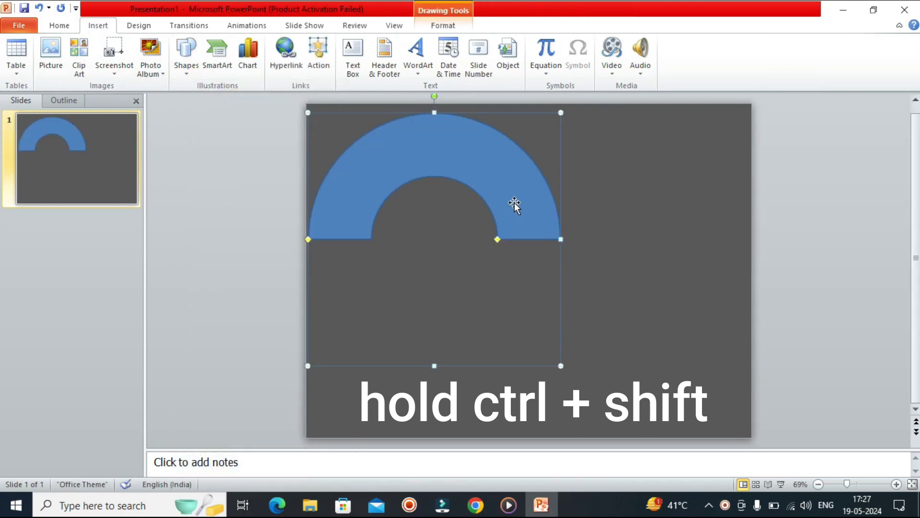
{"action": "left_click_drag", "start_coordinate": [513, 203], "coordinate": [578, 226]}
{"action": "left_click", "coordinate": [639, 211]}
{"action": "left_click", "coordinate": [554, 202]}
{"action": "left_click_drag", "start_coordinate": [626, 386], "coordinate": [644, 405]}
{"action": "mouse_move", "coordinate": [572, 208]}
{"action": "left_mouse_down"}
{"action": "mouse_move", "coordinate": [598, 253]}
{"action": "mouse_move", "coordinate": [597, 306]}
{"action": "left_mouse_up"}
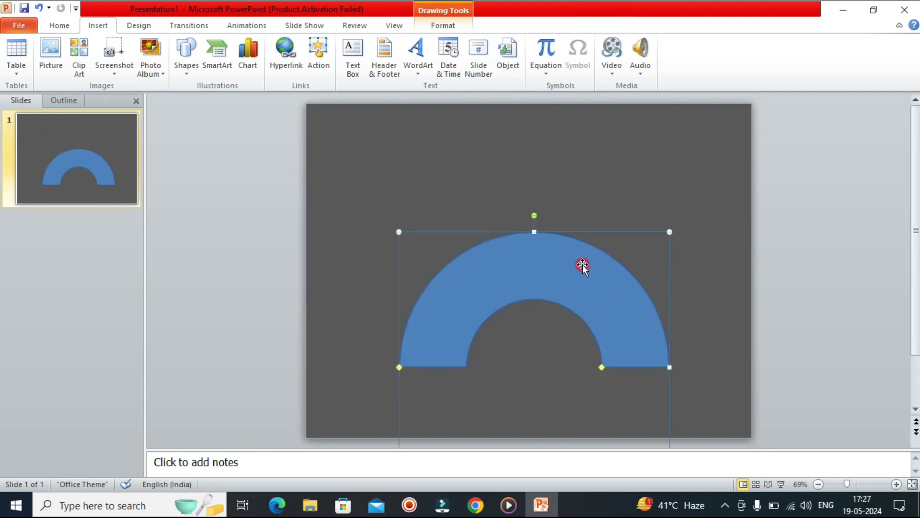
{"action": "left_click_drag", "start_coordinate": [601, 366], "coordinate": [624, 368]}
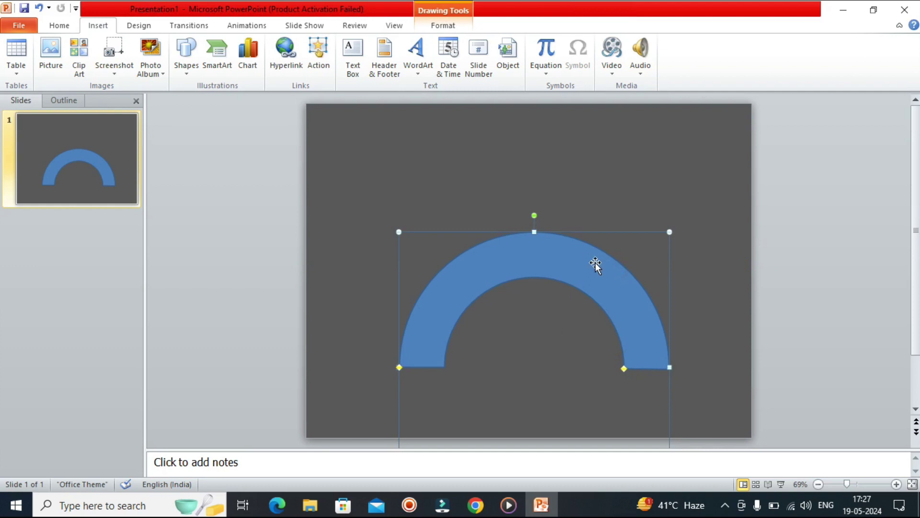
{"action": "right_click", "coordinate": [595, 265]}
Give the arc 52.5 pt of 3-D depth in Format Shape.
{"action": "right_click", "coordinate": [521, 246]}
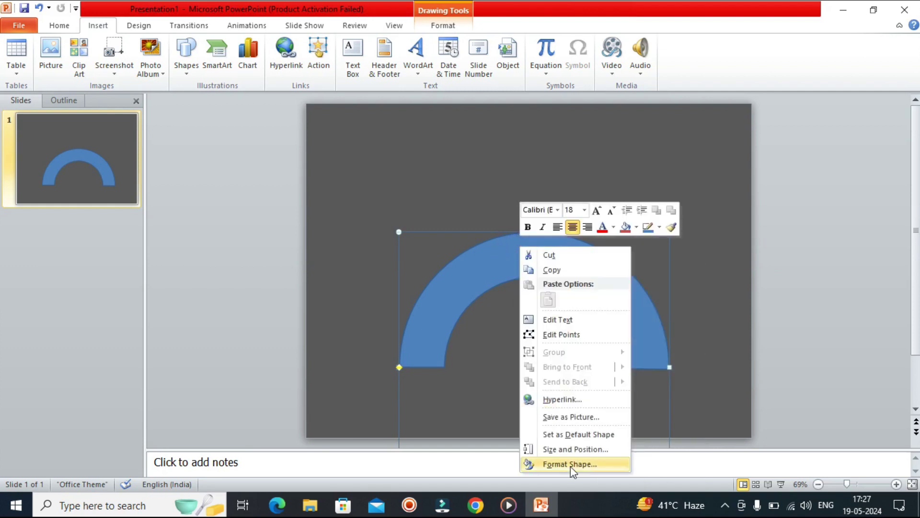
{"action": "left_click", "coordinate": [591, 464]}
{"action": "left_click_drag", "start_coordinate": [427, 97], "coordinate": [181, 113]}
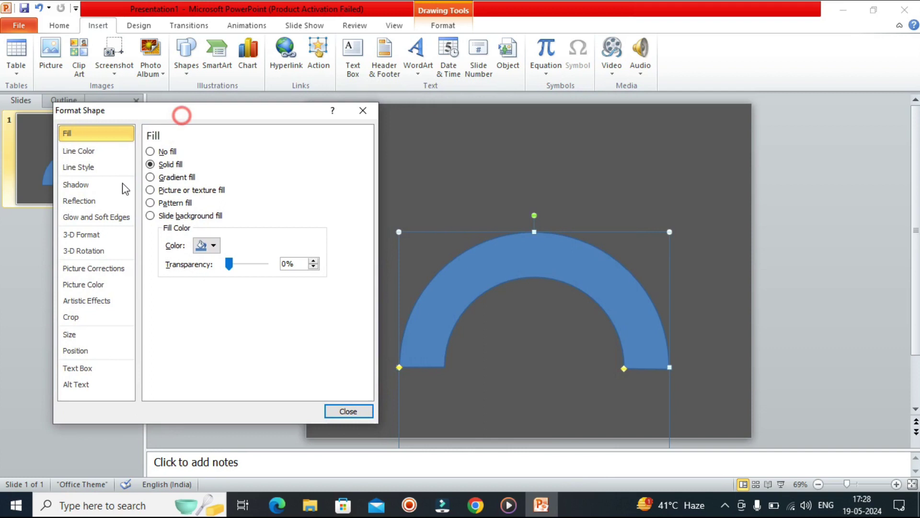
{"action": "left_click", "coordinate": [94, 240]}
{"action": "left_click", "coordinate": [309, 242]}
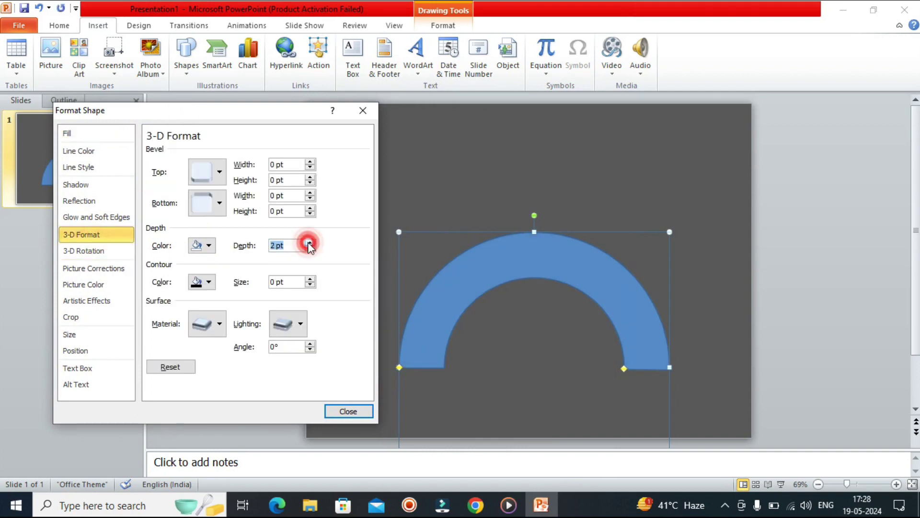
{"action": "left_click", "coordinate": [310, 242]}
{"action": "left_click", "coordinate": [310, 242]}
{"action": "left_click", "coordinate": [310, 242]}
{"action": "left_click", "coordinate": [310, 242]}
Add a 6 pt top bevel and a special lighting preset to the arc.
{"action": "left_click", "coordinate": [218, 173]}
{"action": "left_click", "coordinate": [245, 266]}
{"action": "left_click", "coordinate": [220, 203]}
{"action": "left_click", "coordinate": [211, 251]}
{"action": "left_click", "coordinate": [218, 324]}
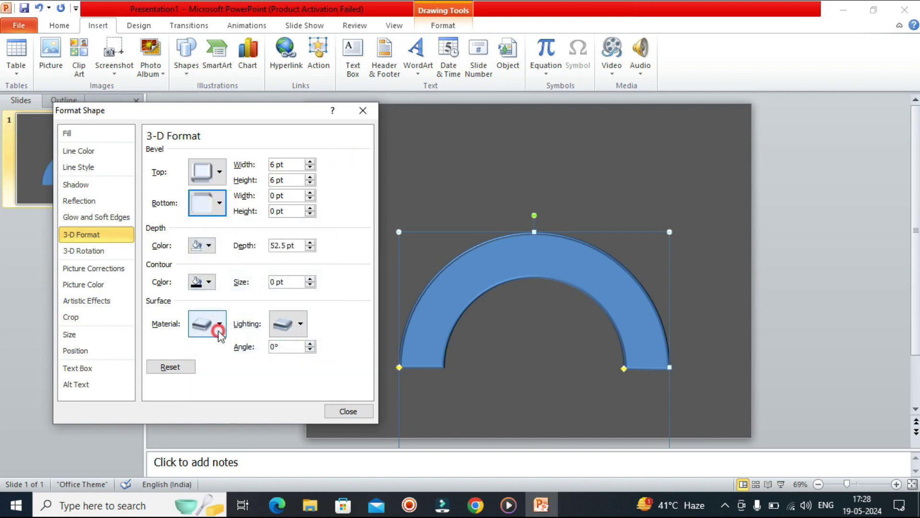
{"action": "left_click", "coordinate": [352, 288]}
{"action": "left_click", "coordinate": [300, 323]}
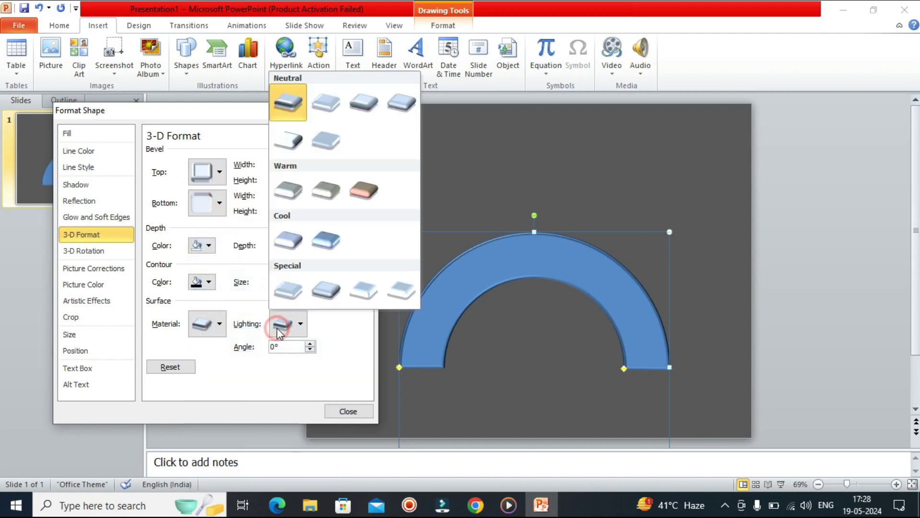
{"action": "left_click", "coordinate": [362, 294]}
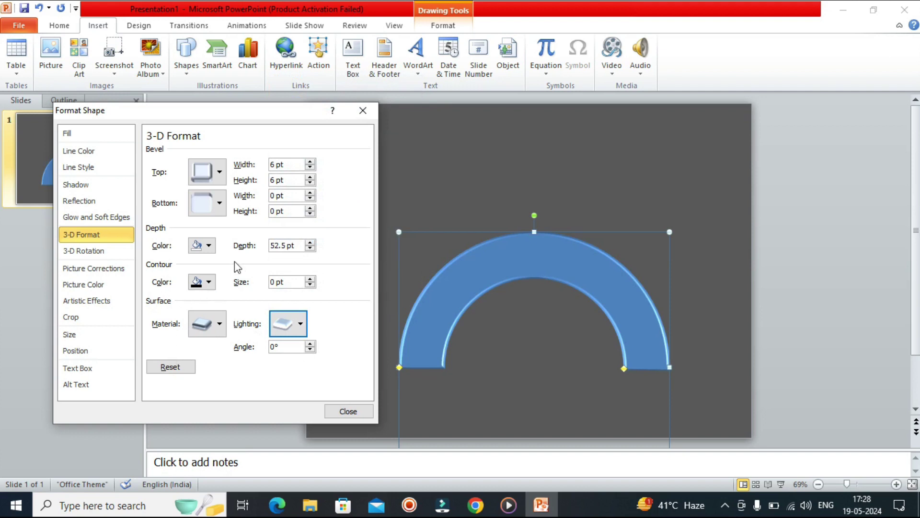
{"action": "left_click", "coordinate": [91, 250]}
Apply the Off Axis 2 Top rotation preset and adjust X rotation to face the viewer.
{"action": "left_click", "coordinate": [202, 158]}
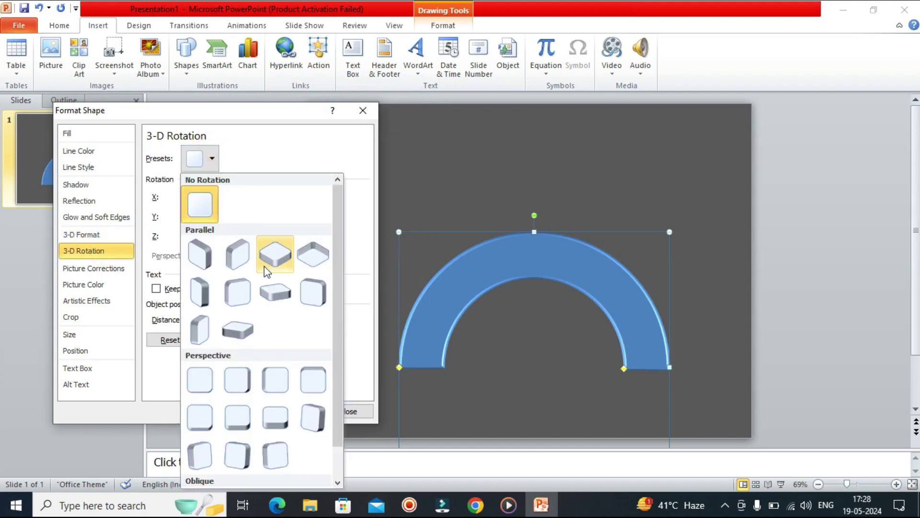
{"action": "left_click", "coordinate": [246, 324]}
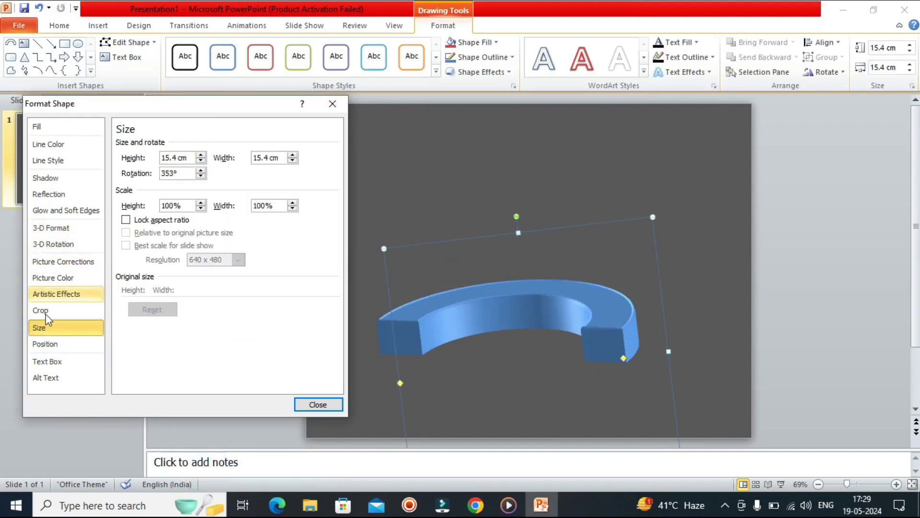
{"action": "left_click", "coordinate": [52, 245]}
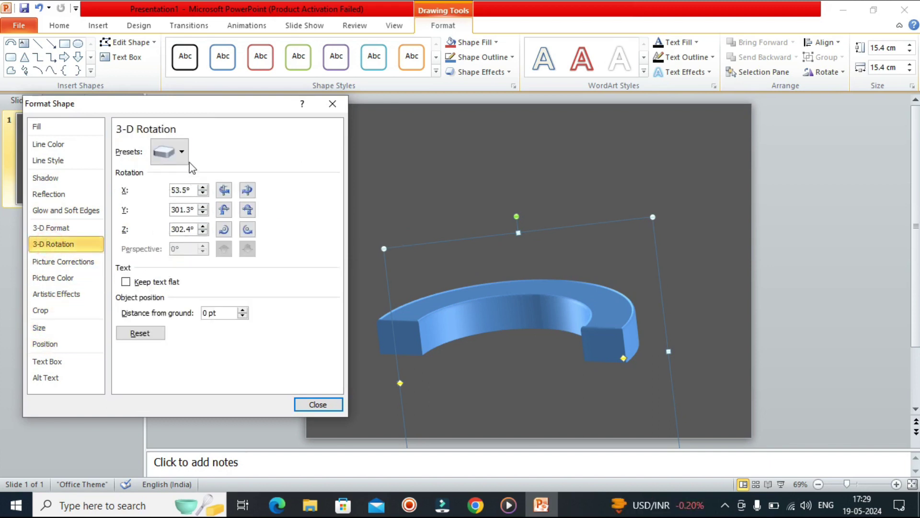
{"action": "left_click", "coordinate": [224, 190]}
{"action": "left_click", "coordinate": [224, 190]}
{"action": "left_click", "coordinate": [224, 190]}
{"action": "left_click", "coordinate": [223, 190]}
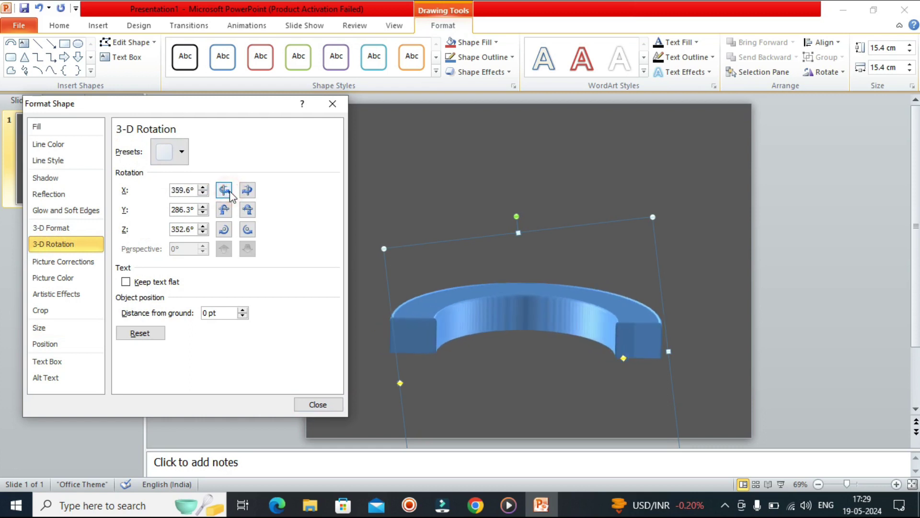
{"action": "left_click", "coordinate": [230, 193]}
{"action": "left_click", "coordinate": [246, 192]}
Set the arc's Y rotation to 296.2° and close the formatting dialog.
{"action": "left_click", "coordinate": [224, 210]}
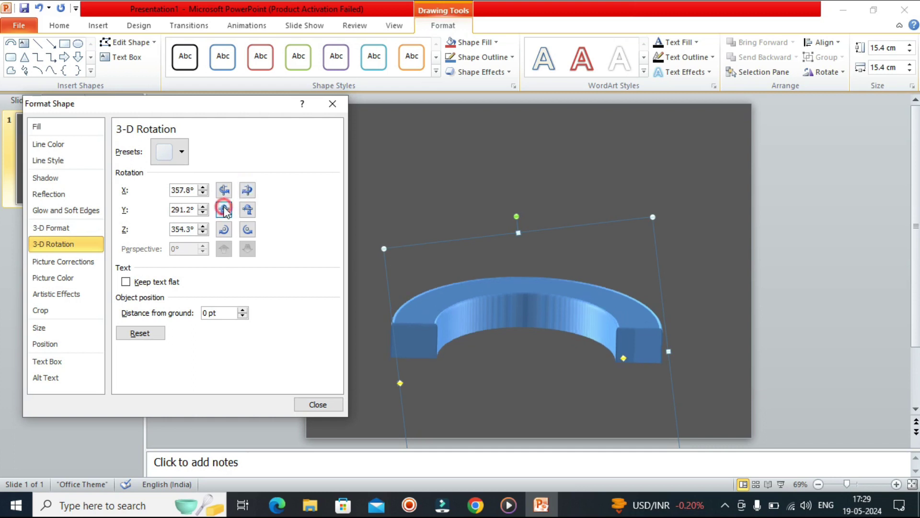
{"action": "left_click", "coordinate": [223, 210]}
{"action": "left_click", "coordinate": [246, 210]}
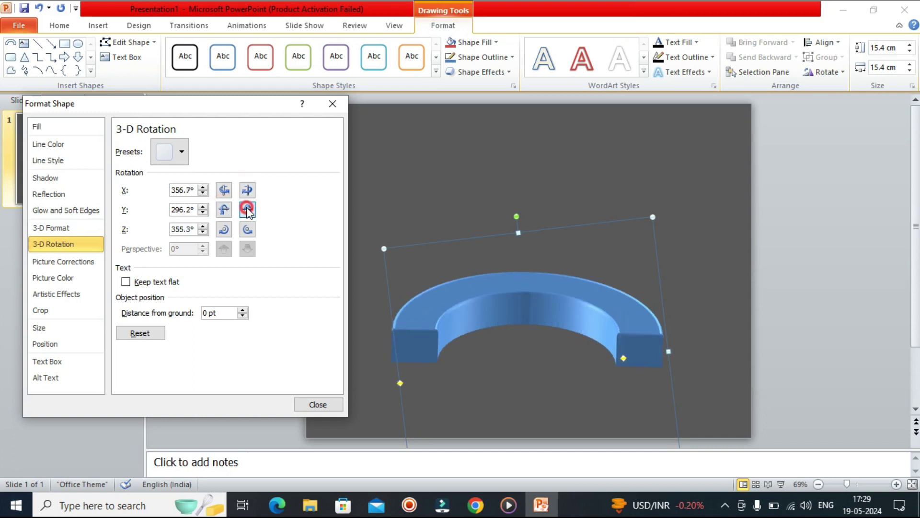
{"action": "left_click", "coordinate": [225, 211]}
{"action": "left_click", "coordinate": [224, 210]}
{"action": "left_click", "coordinate": [247, 209]}
{"action": "left_click", "coordinate": [332, 104]}
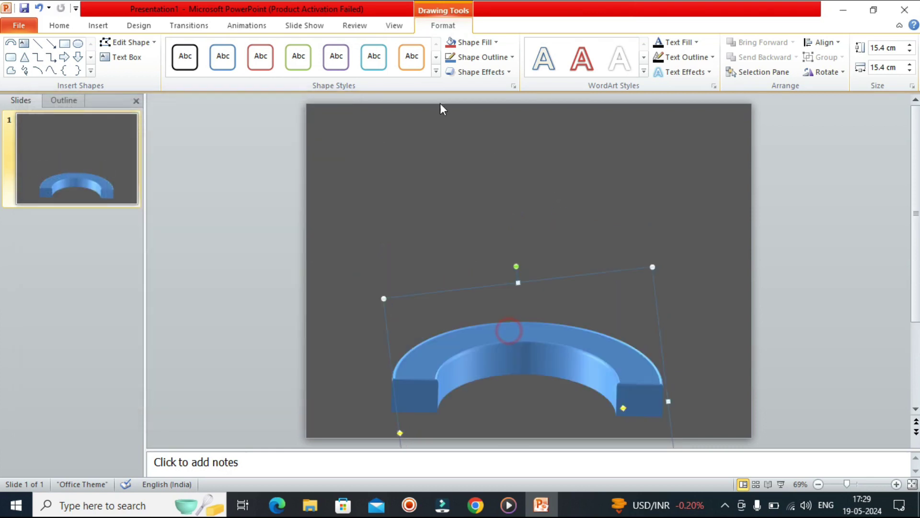
Fill the arc dark grey and give it a Light Blue outline for its sides.
{"action": "left_click", "coordinate": [490, 44]}
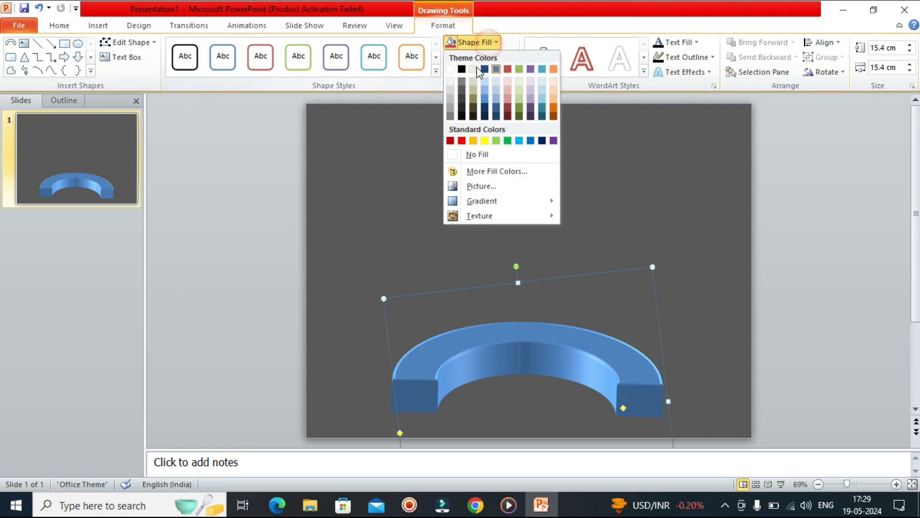
{"action": "left_click", "coordinate": [461, 106]}
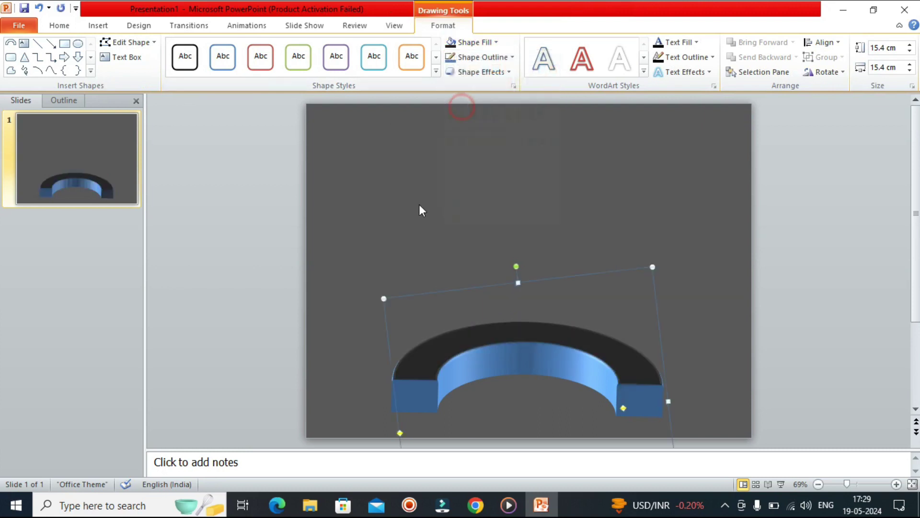
{"action": "left_click", "coordinate": [507, 58]}
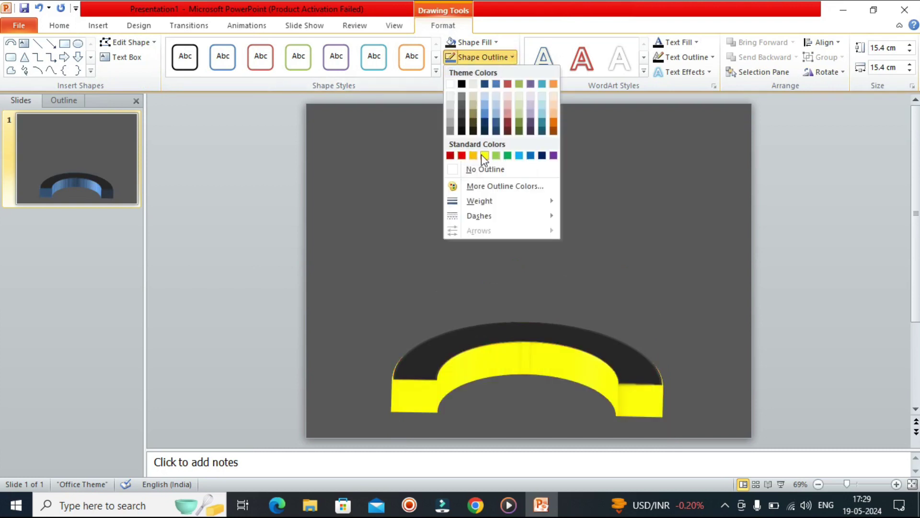
{"action": "left_click", "coordinate": [521, 155]}
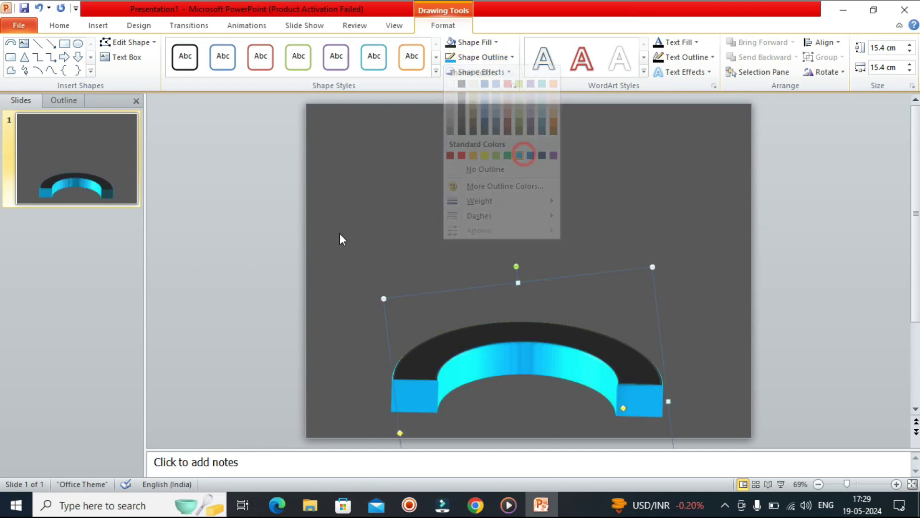
{"action": "left_click", "coordinate": [856, 225]}
{"action": "left_click", "coordinate": [496, 333]}
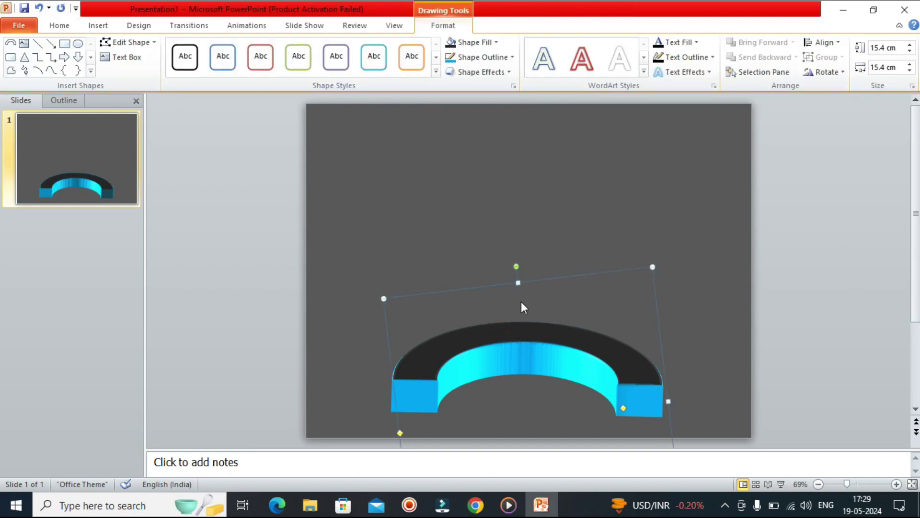
{"action": "left_click", "coordinate": [656, 167]}
Draw a small oval on the left end of the platform.
{"action": "left_click", "coordinate": [98, 25]}
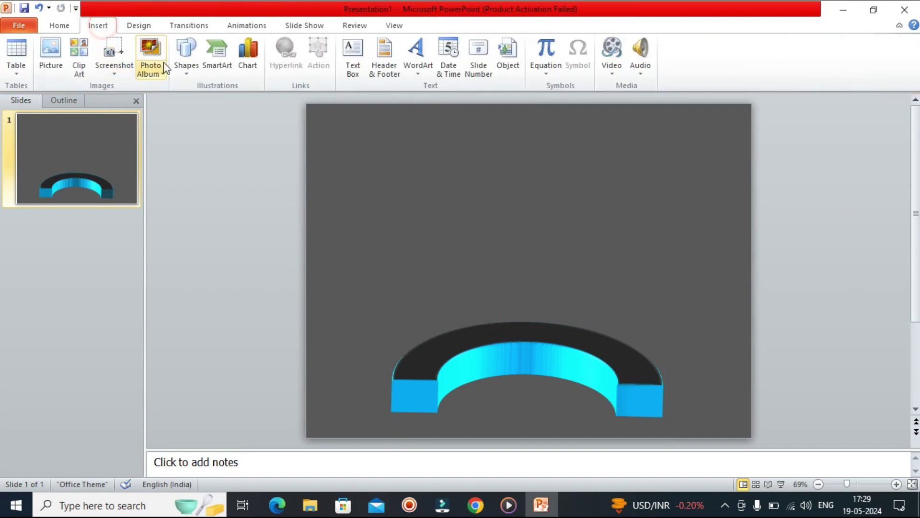
{"action": "left_click", "coordinate": [186, 55]}
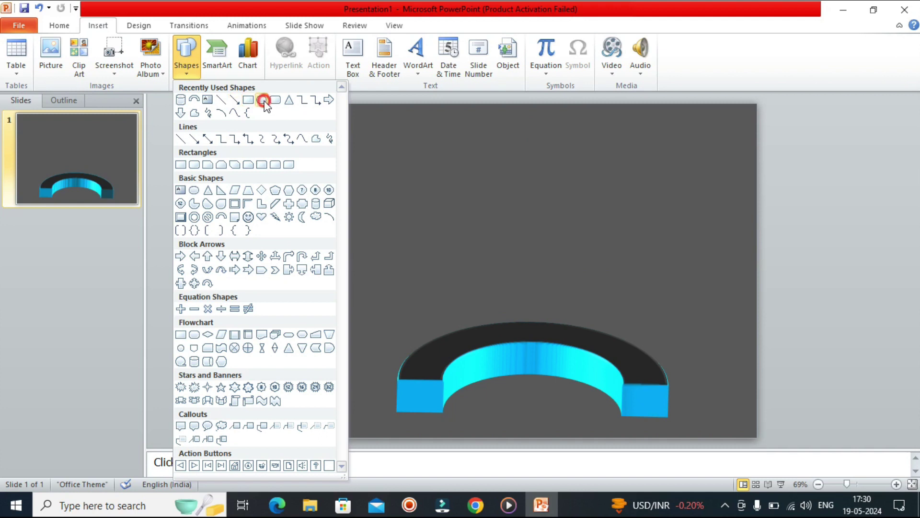
{"action": "left_click", "coordinate": [263, 101]}
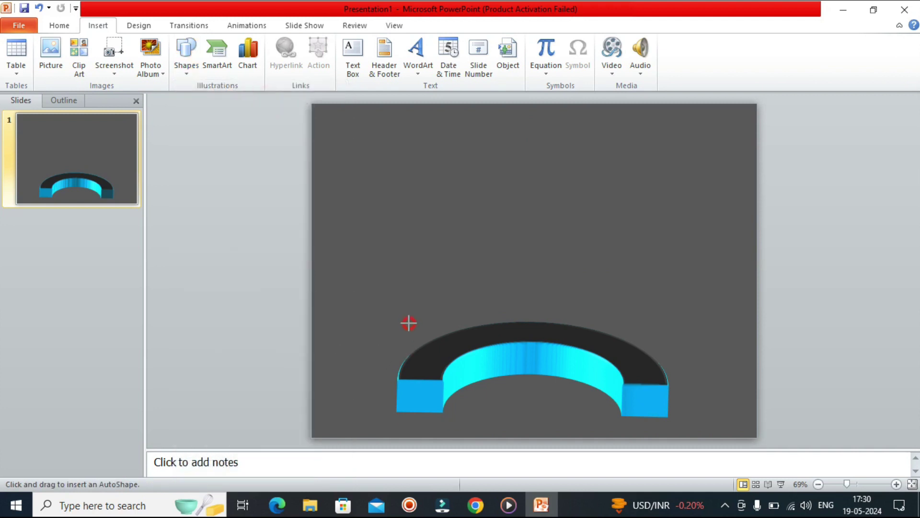
{"action": "left_click_drag", "start_coordinate": [435, 344], "coordinate": [440, 361]}
Give the oval 30.5 pt depth and the Off Axis 2 Top rotation preset.
{"action": "right_click", "coordinate": [432, 354]}
{"action": "left_click", "coordinate": [465, 345]}
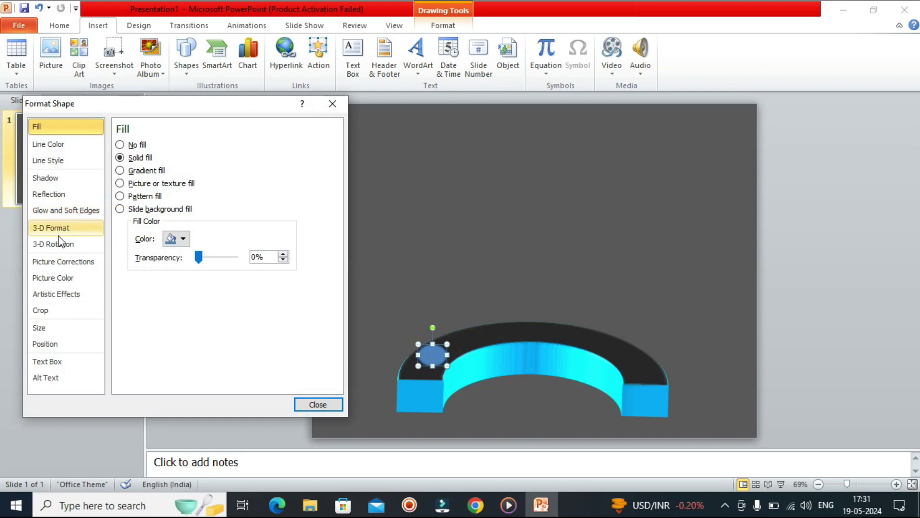
{"action": "left_click", "coordinate": [57, 235]}
{"action": "left_click", "coordinate": [280, 237]}
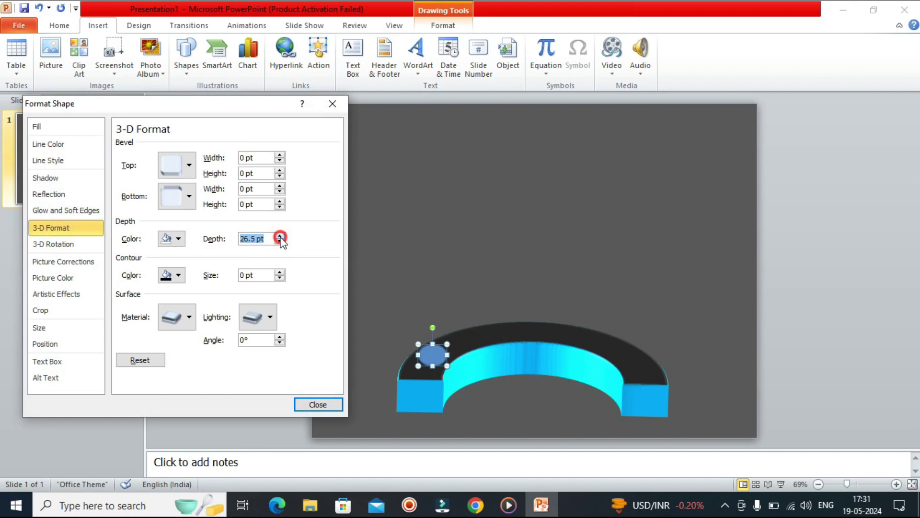
{"action": "left_click", "coordinate": [280, 237]}
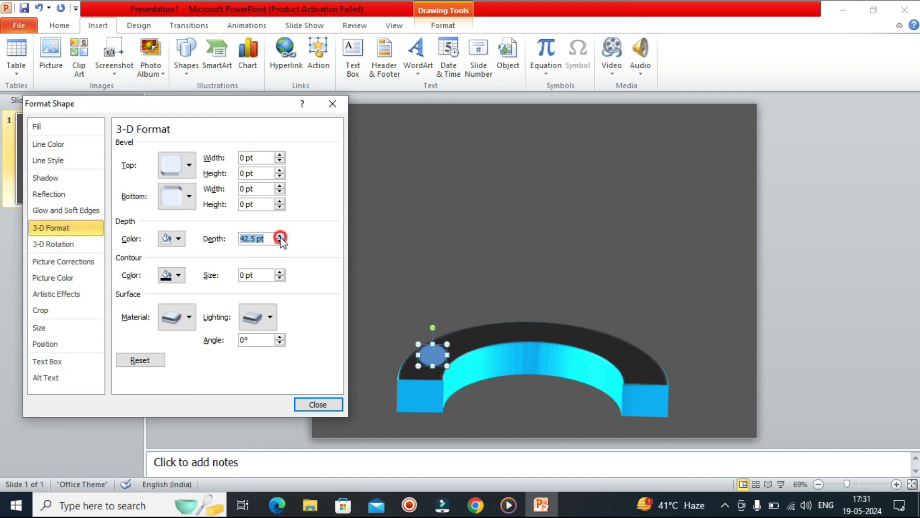
{"action": "left_click", "coordinate": [68, 245]}
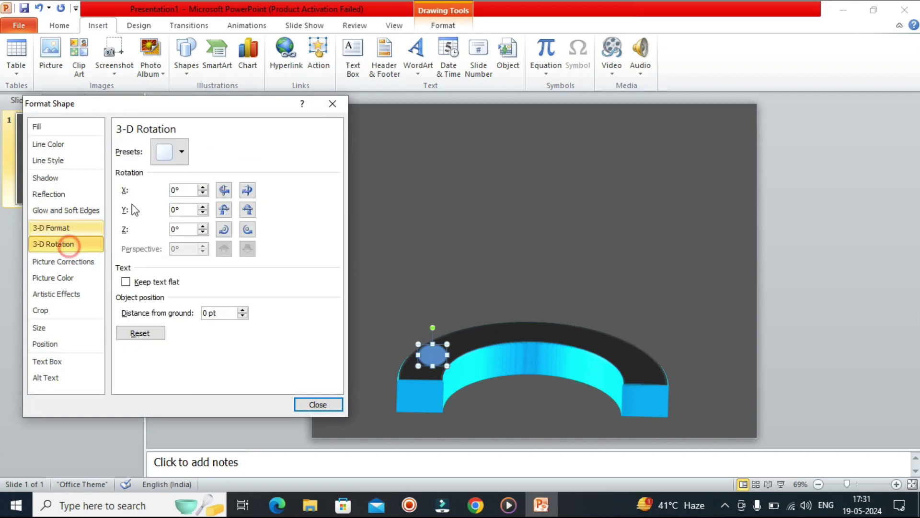
{"action": "left_click", "coordinate": [183, 152]}
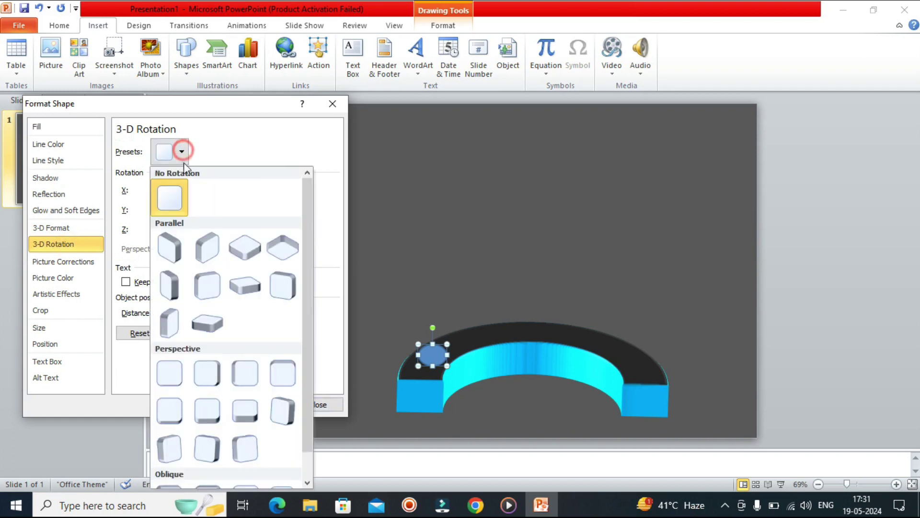
{"action": "left_click", "coordinate": [210, 324]}
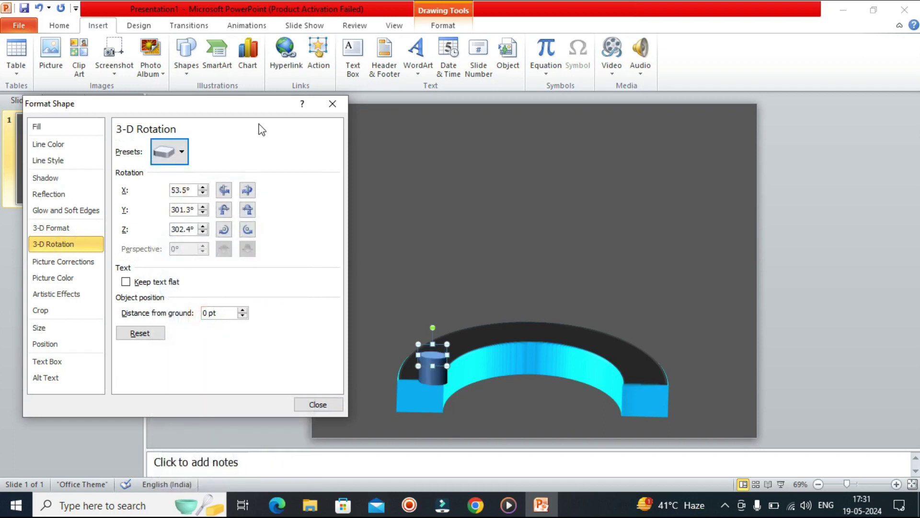
Extrude the cylinder to about 83 pt depth and move it onto the platform's left end.
{"action": "left_click", "coordinate": [56, 228]}
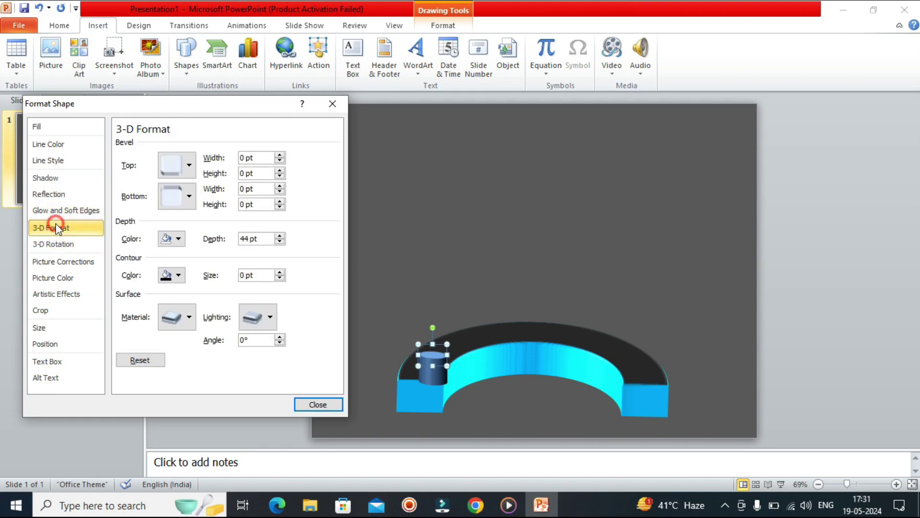
{"action": "left_click", "coordinate": [279, 235]}
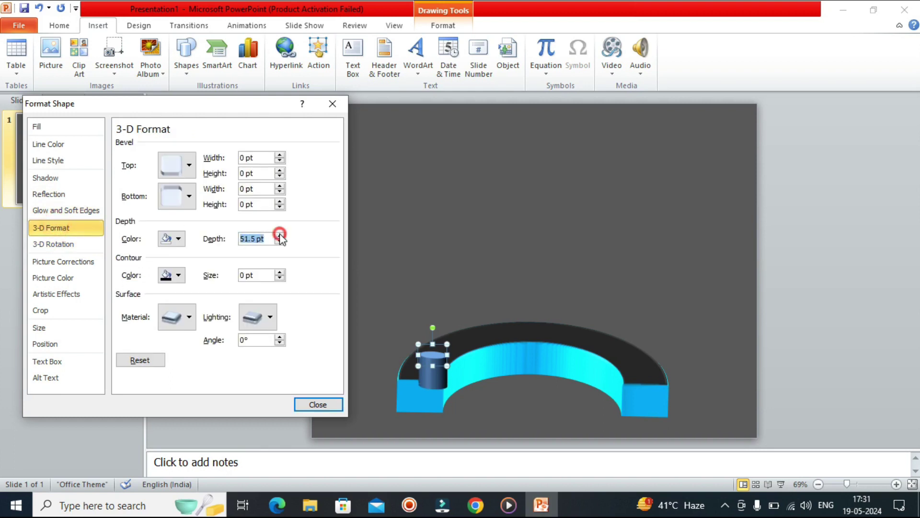
{"action": "left_click_drag", "start_coordinate": [279, 235], "coordinate": [280, 235]}
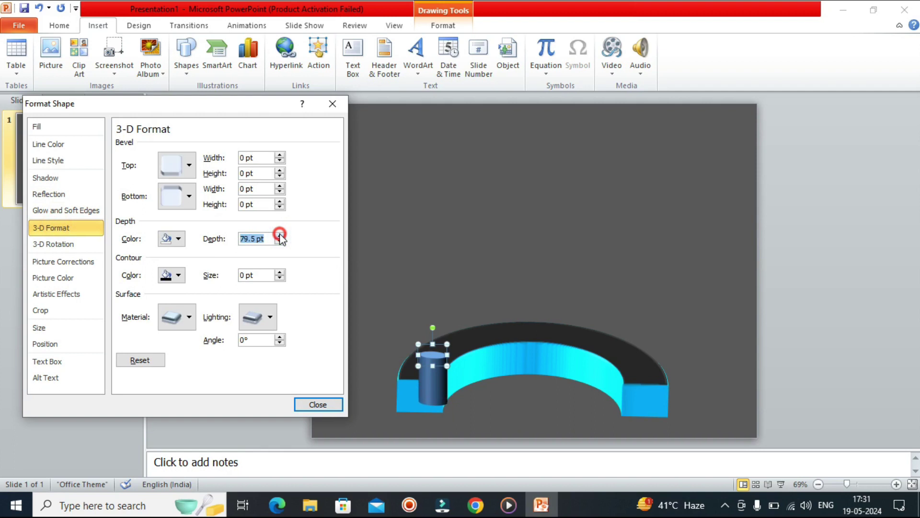
{"action": "left_click", "coordinate": [302, 403]}
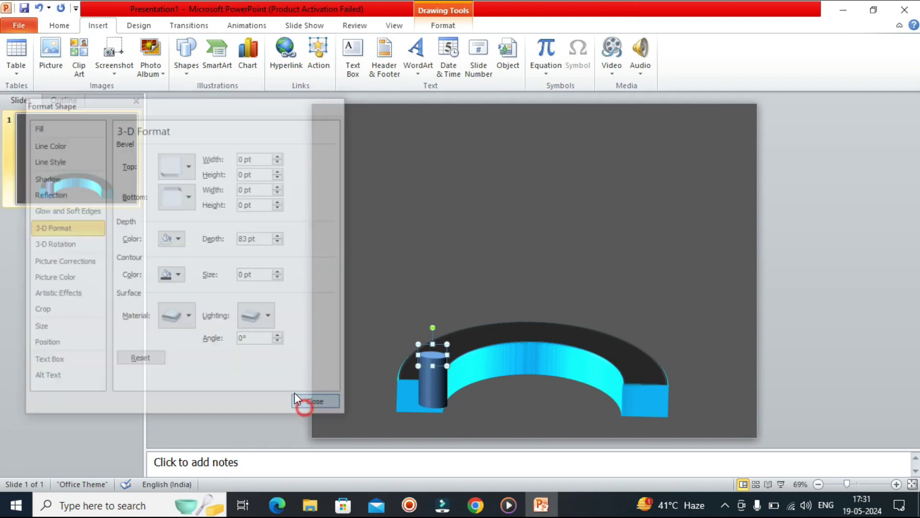
{"action": "left_click_drag", "start_coordinate": [436, 388], "coordinate": [432, 345]}
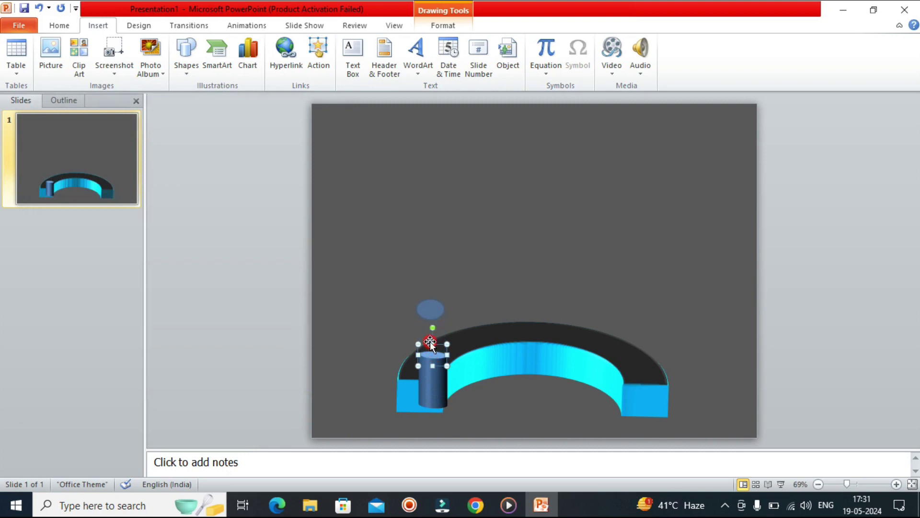
Copy the cylinder and paste a second one to its right on the platform.
{"action": "left_click", "coordinate": [824, 277]}
{"action": "left_click", "coordinate": [436, 327]}
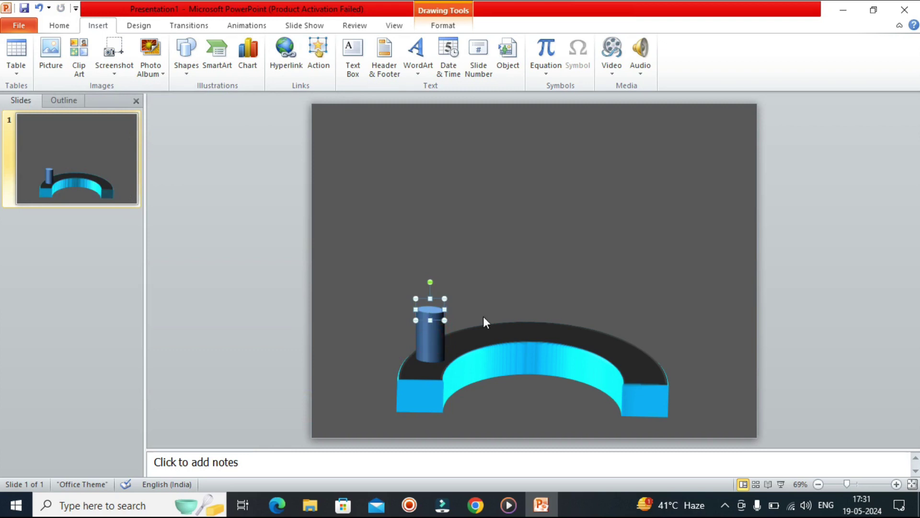
{"action": "right_click", "coordinate": [437, 331]}
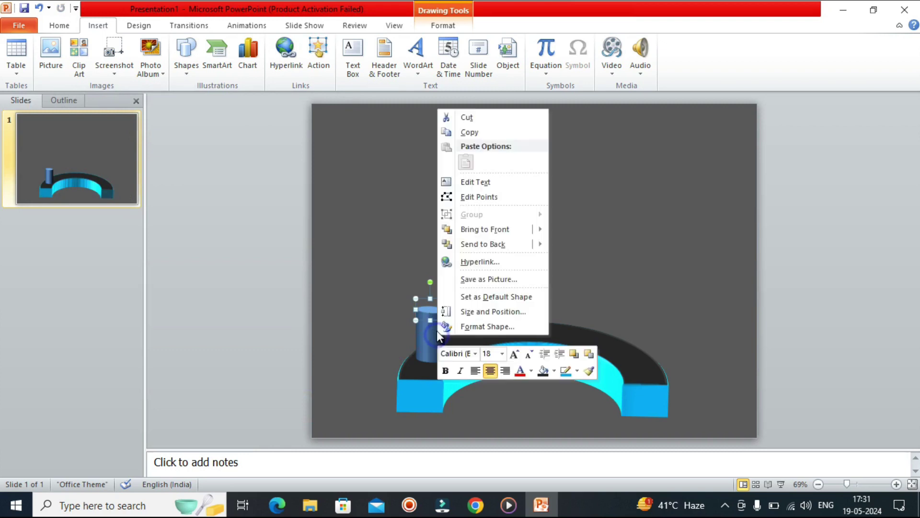
{"action": "left_click", "coordinate": [468, 132]}
{"action": "right_click", "coordinate": [471, 174]}
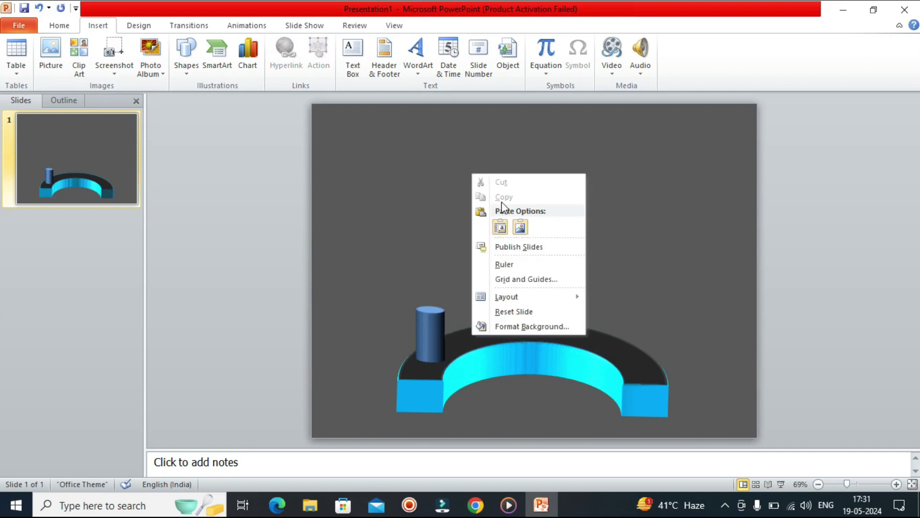
{"action": "left_click", "coordinate": [500, 227]}
{"action": "mouse_move", "coordinate": [431, 336]}
{"action": "left_mouse_down"}
{"action": "mouse_move", "coordinate": [482, 327]}
{"action": "mouse_move", "coordinate": [490, 311]}
{"action": "left_mouse_up"}
Paste three more cylinders and place them along the arc to its right end.
{"action": "key", "text": "ctrl+v"}
{"action": "left_click_drag", "start_coordinate": [434, 336], "coordinate": [550, 322]}
{"action": "key", "text": "ctrl+v"}
{"action": "left_click_drag", "start_coordinate": [434, 335], "coordinate": [607, 323]}
{"action": "key", "text": "ctrl+v"}
{"action": "left_click_drag", "start_coordinate": [434, 335], "coordinate": [649, 351]}
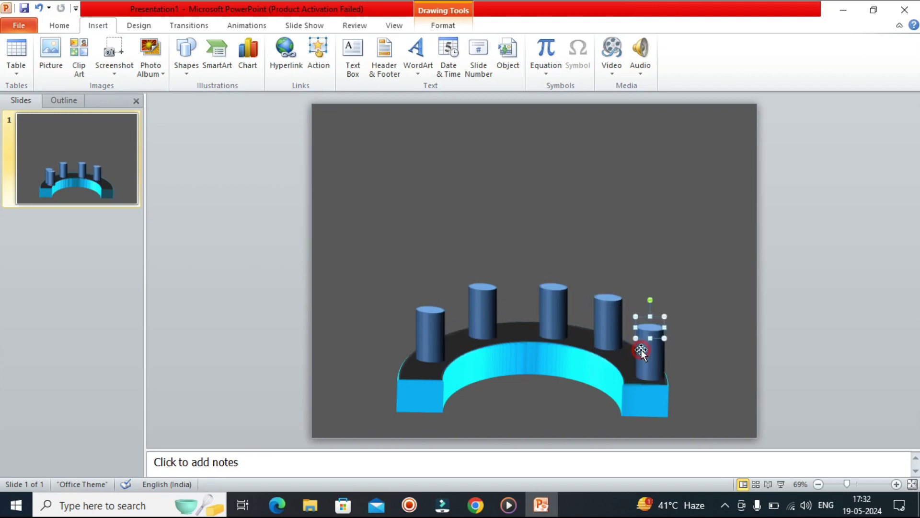
Adjust the cylinder positions so all five sit evenly spaced on the arc.
{"action": "left_click_drag", "start_coordinate": [438, 329], "coordinate": [437, 336]}
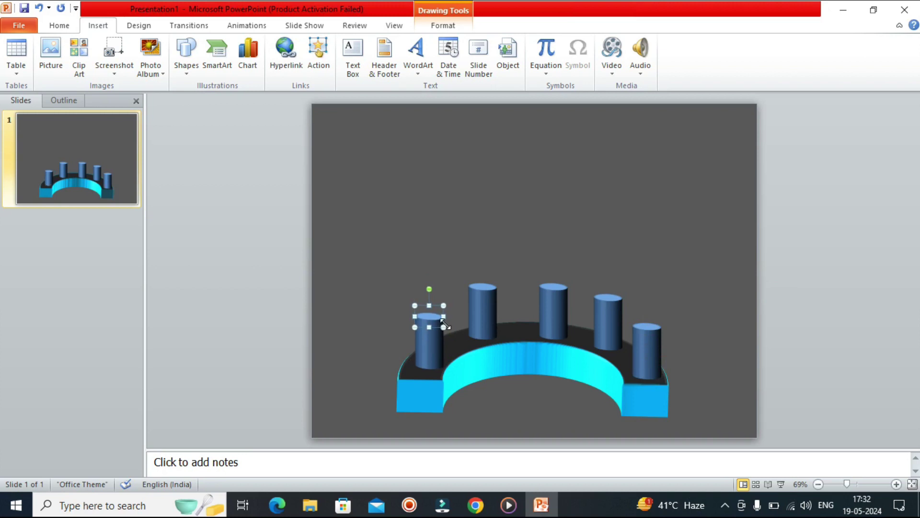
{"action": "left_click_drag", "start_coordinate": [491, 318], "coordinate": [483, 319]}
{"action": "left_click_drag", "start_coordinate": [569, 314], "coordinate": [554, 307]}
{"action": "left_click_drag", "start_coordinate": [617, 327], "coordinate": [608, 318]}
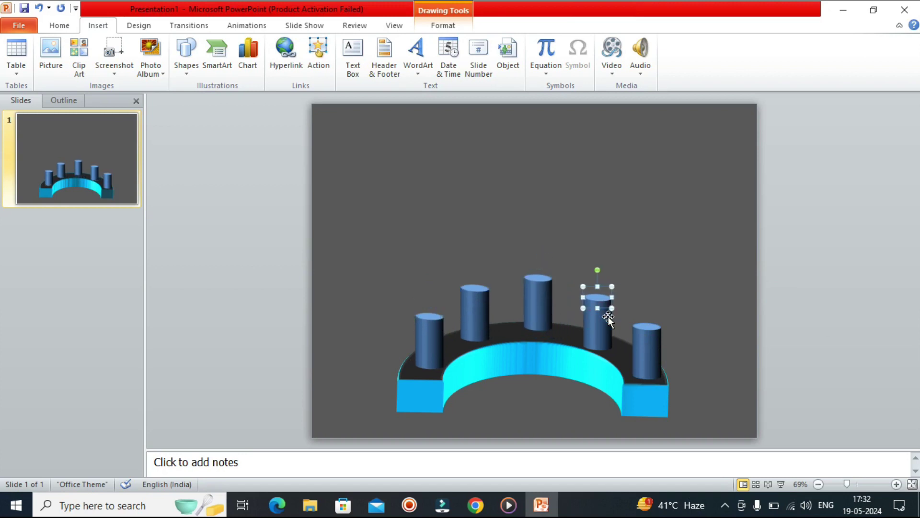
{"action": "left_click", "coordinate": [412, 342]}
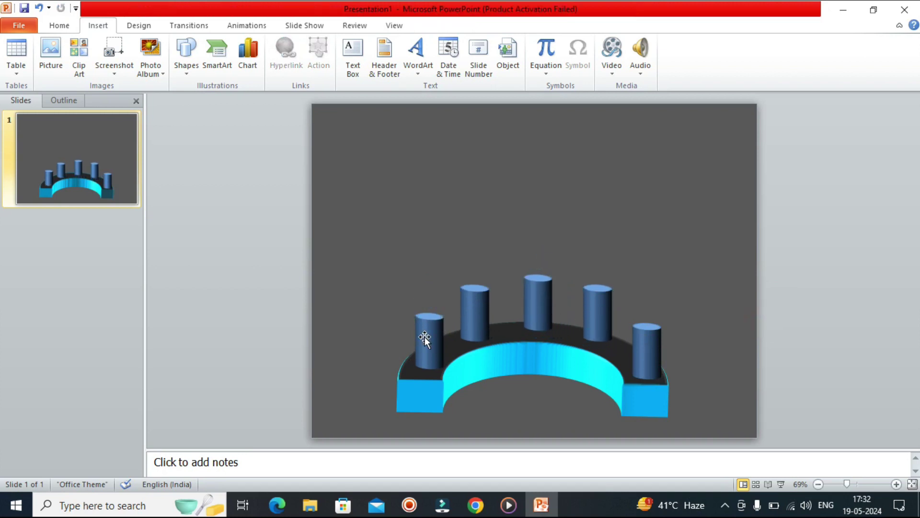
{"action": "left_click", "coordinate": [425, 337]}
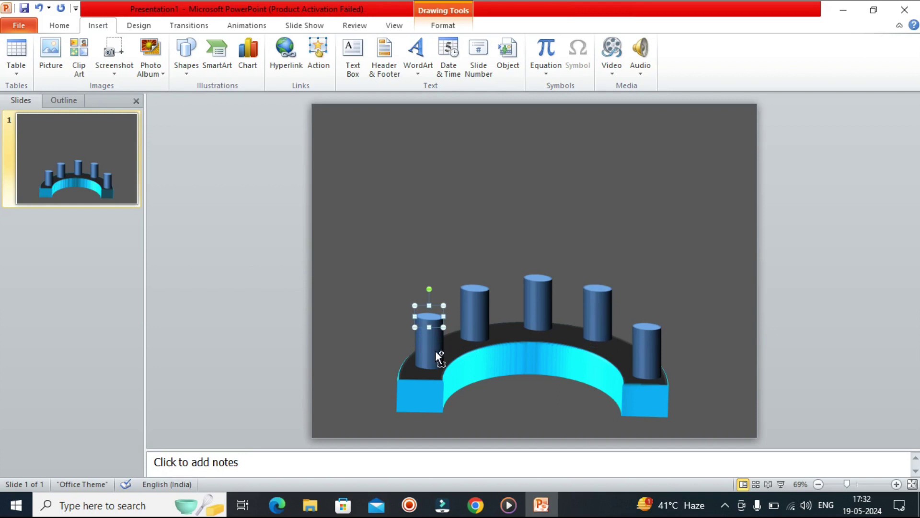
Duplicate the leftmost cylinder as a top section with yellow fill and outline.
{"action": "key", "text": "ctrl+d"}
{"action": "left_click_drag", "start_coordinate": [435, 350], "coordinate": [424, 288]}
{"action": "key", "text": "Down"}
{"action": "key", "text": "Down"}
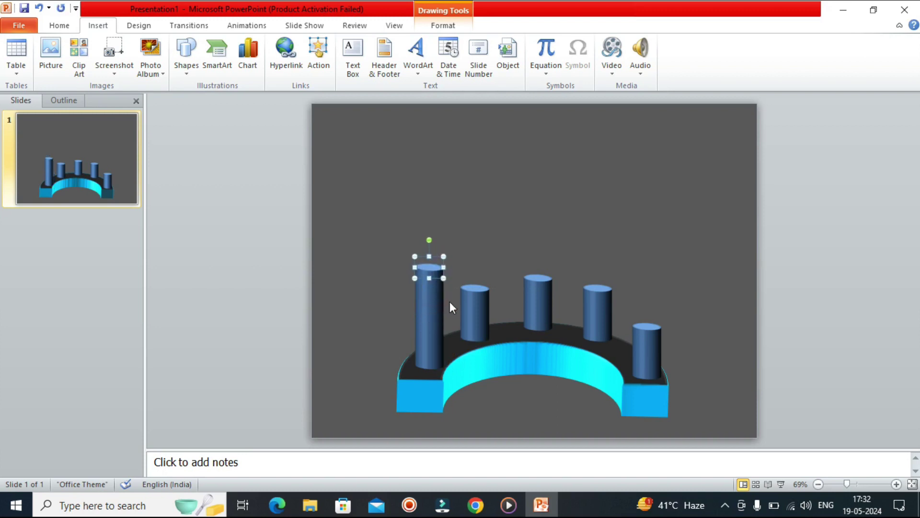
{"action": "left_click", "coordinate": [444, 25]}
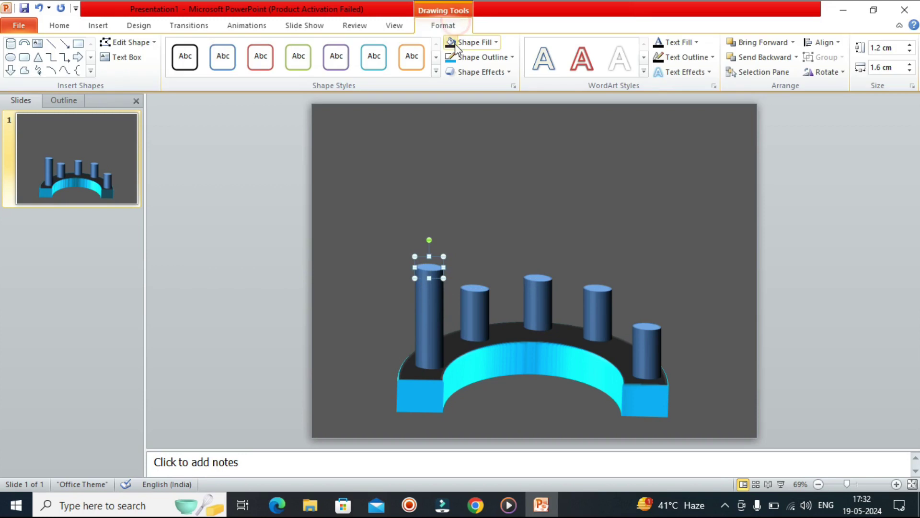
{"action": "left_click", "coordinate": [494, 42]}
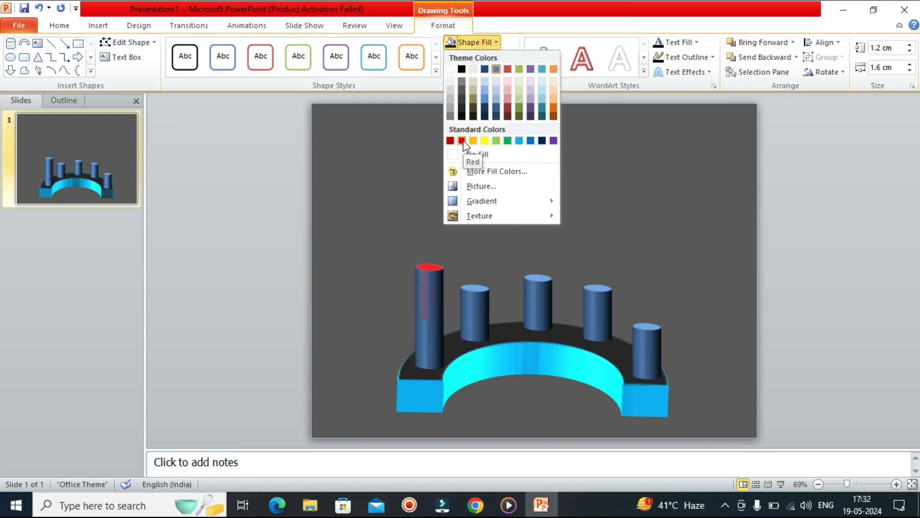
{"action": "left_click", "coordinate": [502, 55]}
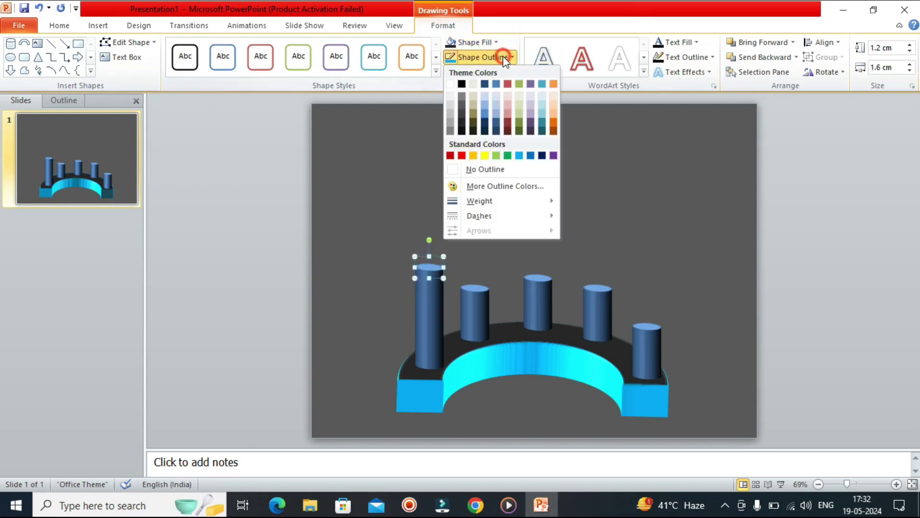
{"action": "left_click", "coordinate": [483, 155]}
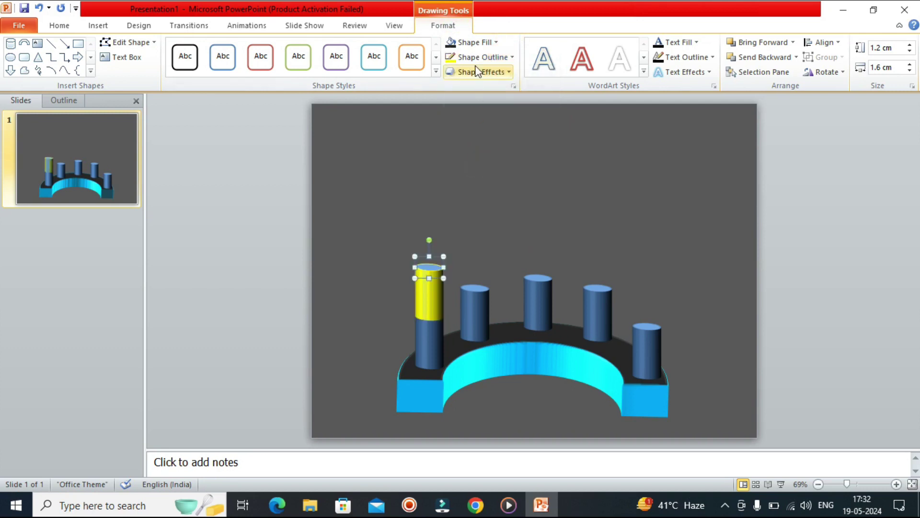
{"action": "left_click", "coordinate": [488, 41]}
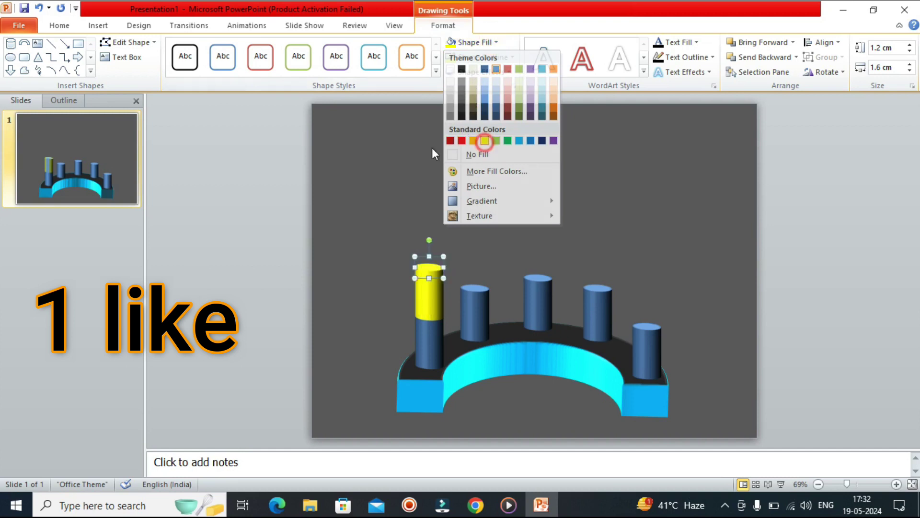
{"action": "left_click", "coordinate": [485, 140]}
Copy the yellow top section onto the other four cylinders.
{"action": "left_click", "coordinate": [583, 209]}
{"action": "left_click", "coordinate": [471, 306]}
{"action": "left_click", "coordinate": [513, 234]}
{"action": "left_click", "coordinate": [431, 284]}
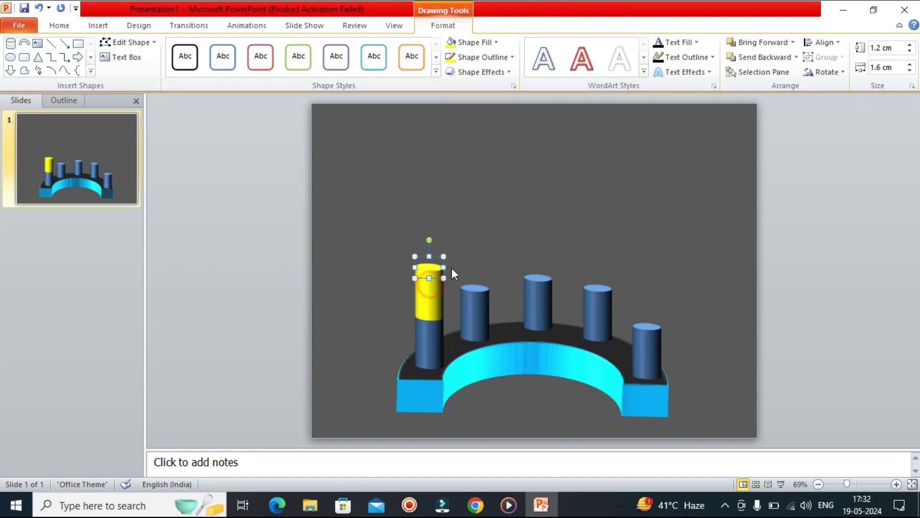
{"action": "mouse_move", "coordinate": [429, 270]}
{"action": "left_mouse_down"}
{"action": "mouse_move", "coordinate": [475, 242]}
{"action": "mouse_move", "coordinate": [538, 232]}
{"action": "mouse_move", "coordinate": [600, 249]}
{"action": "left_mouse_up"}
{"action": "key", "text": "ctrl+v"}
{"action": "left_click_drag", "start_coordinate": [429, 287], "coordinate": [647, 280]}
Recolour the second, third and fourth tops cyan, green and red.
{"action": "left_click", "coordinate": [475, 258]}
{"action": "left_click", "coordinate": [556, 250]}
{"action": "left_click", "coordinate": [474, 42]}
{"action": "left_click", "coordinate": [508, 150]}
{"action": "left_click", "coordinate": [475, 42]}
{"action": "left_click", "coordinate": [474, 249]}
{"action": "left_click", "coordinate": [598, 254]}
{"action": "left_click", "coordinate": [480, 56]}
{"action": "left_click", "coordinate": [462, 154]}
{"action": "left_click", "coordinate": [647, 283]}
Make the fifth cylinder's top section black, fill and outline.
{"action": "left_click", "coordinate": [480, 56]}
{"action": "left_click", "coordinate": [554, 155]}
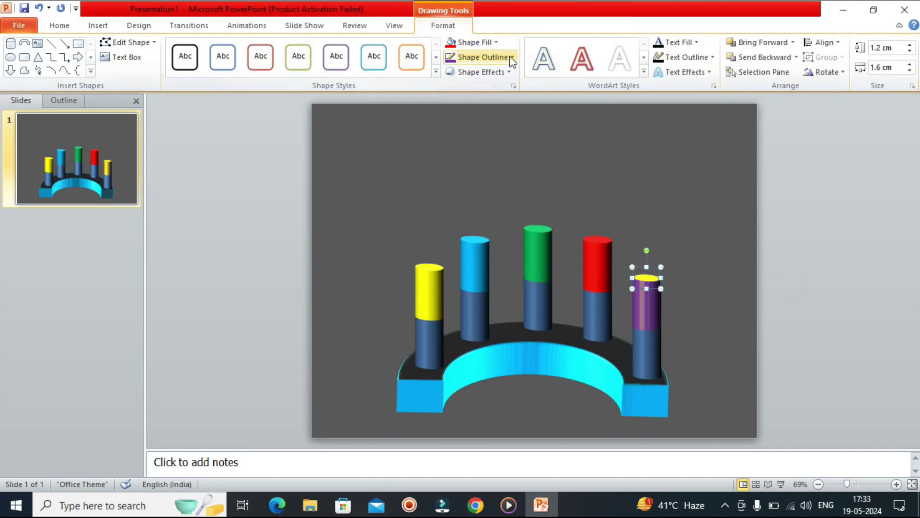
{"action": "left_click", "coordinate": [808, 321]}
{"action": "left_click", "coordinate": [648, 293]}
{"action": "left_click", "coordinate": [479, 56]}
{"action": "left_click", "coordinate": [461, 84]}
Colour the fifth cylinder's body orange and the third cylinder's body navy.
{"action": "left_click", "coordinate": [649, 345]}
{"action": "left_click", "coordinate": [479, 57]}
{"action": "left_click", "coordinate": [473, 155]}
{"action": "left_click", "coordinate": [538, 302]}
{"action": "left_click", "coordinate": [479, 56]}
{"action": "left_click", "coordinate": [543, 154]}
Give the second cylinder's middle section a red outline and fill.
{"action": "left_click", "coordinate": [474, 288]}
{"action": "left_click", "coordinate": [509, 57]}
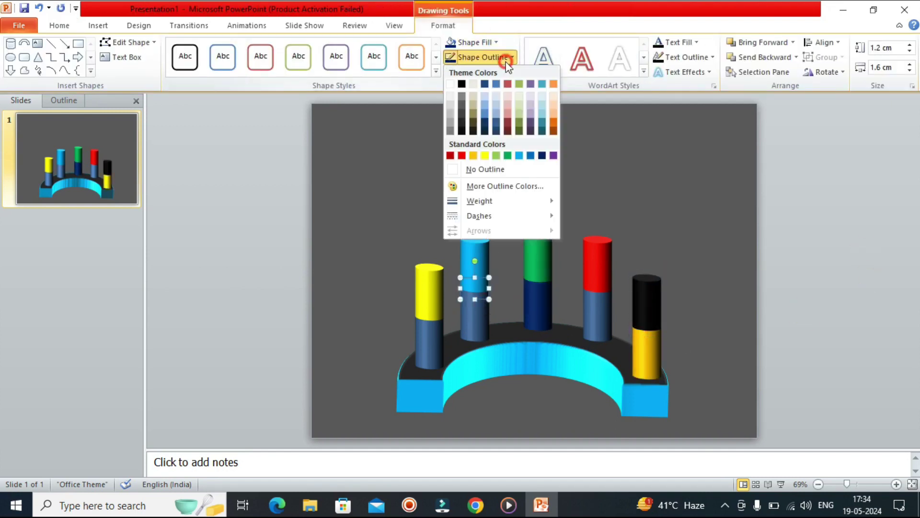
{"action": "left_click", "coordinate": [450, 155]}
{"action": "left_click", "coordinate": [472, 42]}
{"action": "left_click", "coordinate": [473, 140]}
{"action": "left_click", "coordinate": [437, 340]}
{"action": "left_click", "coordinate": [819, 318]}
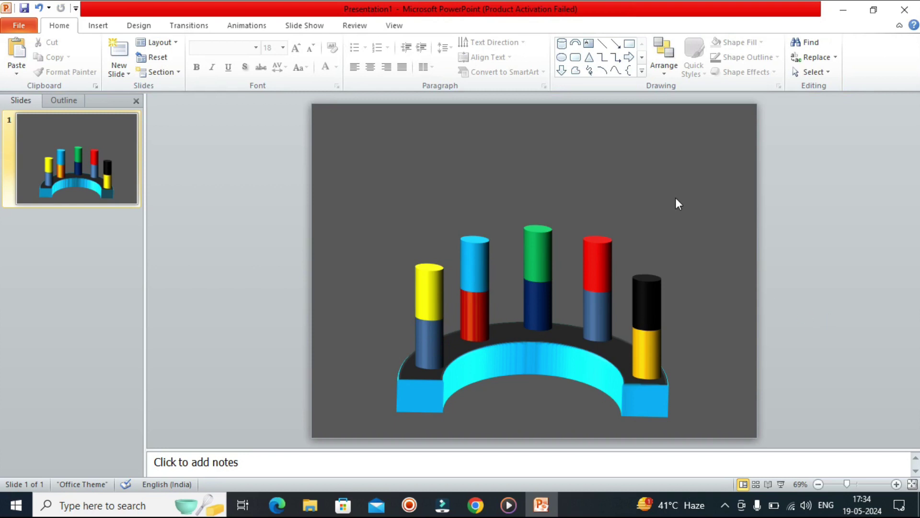
Draw a large rectangle across the slide.
{"action": "left_click", "coordinate": [98, 26]}
{"action": "left_click", "coordinate": [186, 60]}
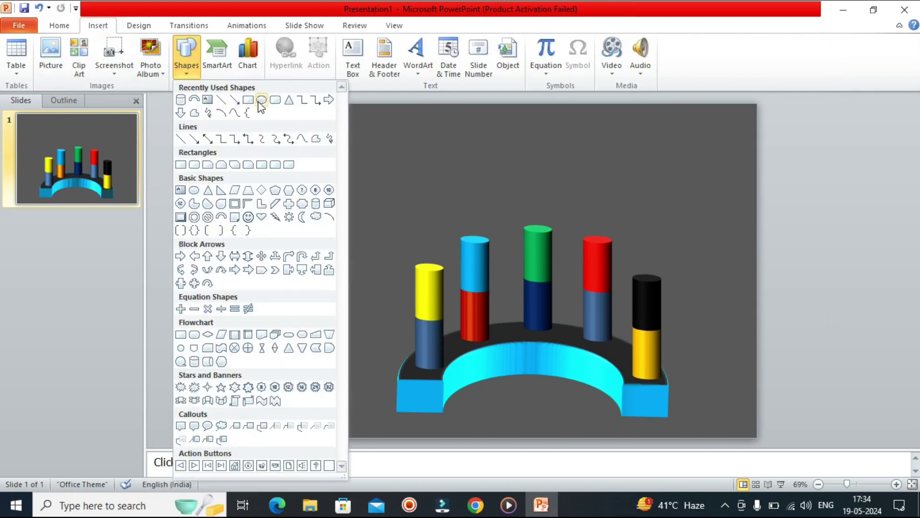
{"action": "left_click", "coordinate": [248, 99]}
{"action": "mouse_move", "coordinate": [380, 156]}
{"action": "left_mouse_down"}
{"action": "mouse_move", "coordinate": [480, 304]}
{"action": "mouse_move", "coordinate": [682, 397]}
{"action": "left_mouse_up"}
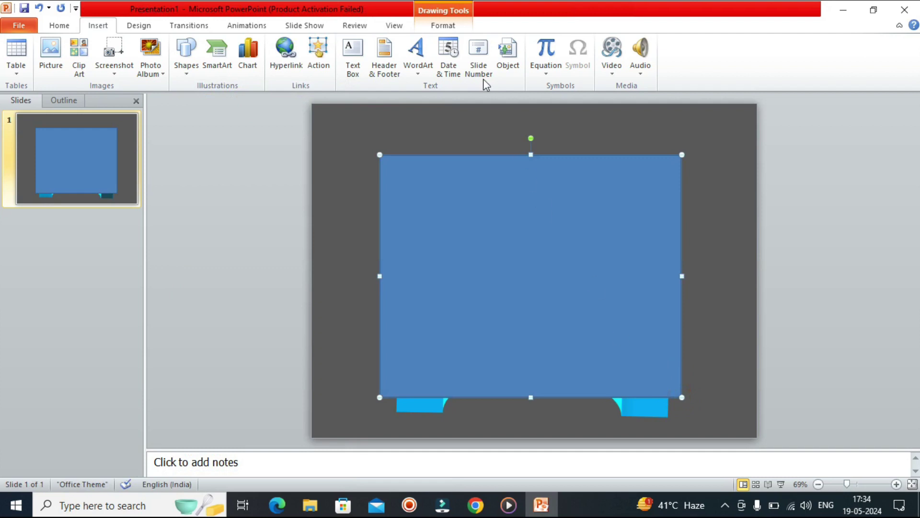
Send the rectangle backward until it sits behind all cylinders and the platform.
{"action": "left_click", "coordinate": [453, 24]}
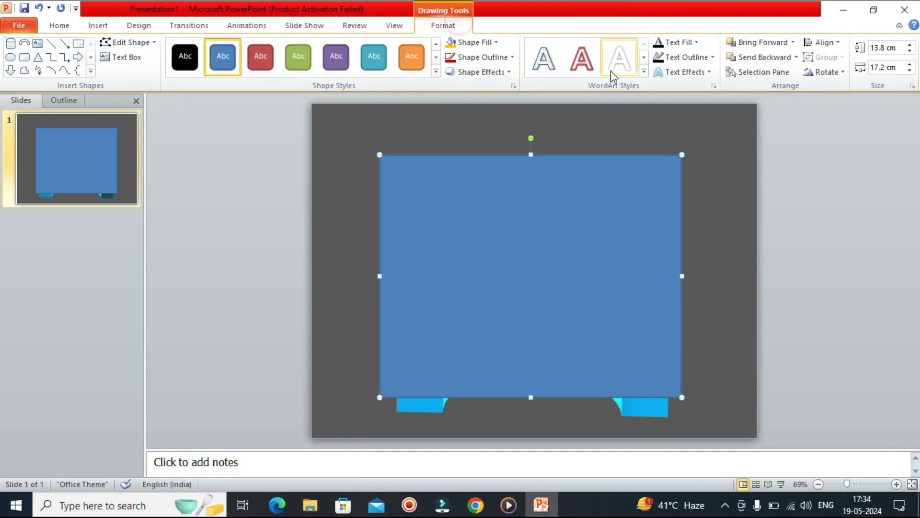
{"action": "left_click", "coordinate": [759, 57]}
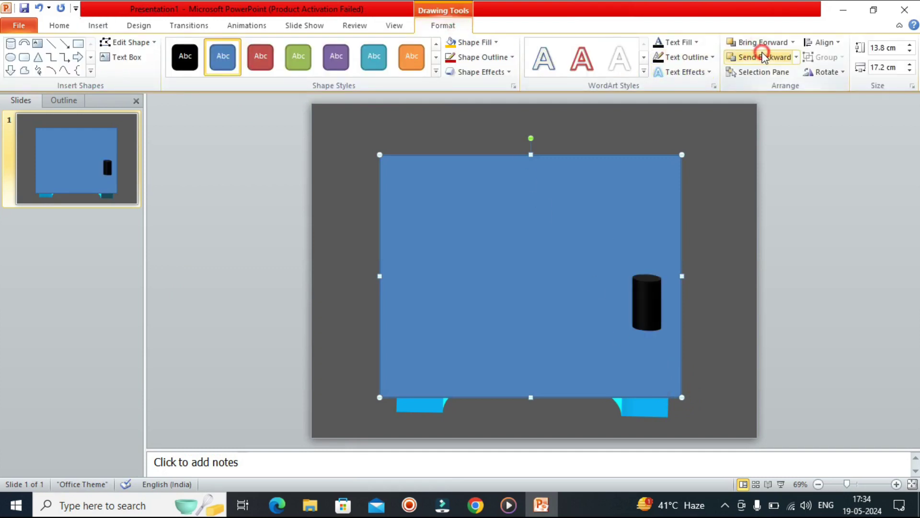
{"action": "left_click", "coordinate": [762, 57]}
{"action": "left_click", "coordinate": [762, 56]}
{"action": "left_click", "coordinate": [762, 56]}
{"action": "left_click", "coordinate": [763, 56]}
{"action": "left_click", "coordinate": [762, 57]}
{"action": "left_click", "coordinate": [762, 57]}
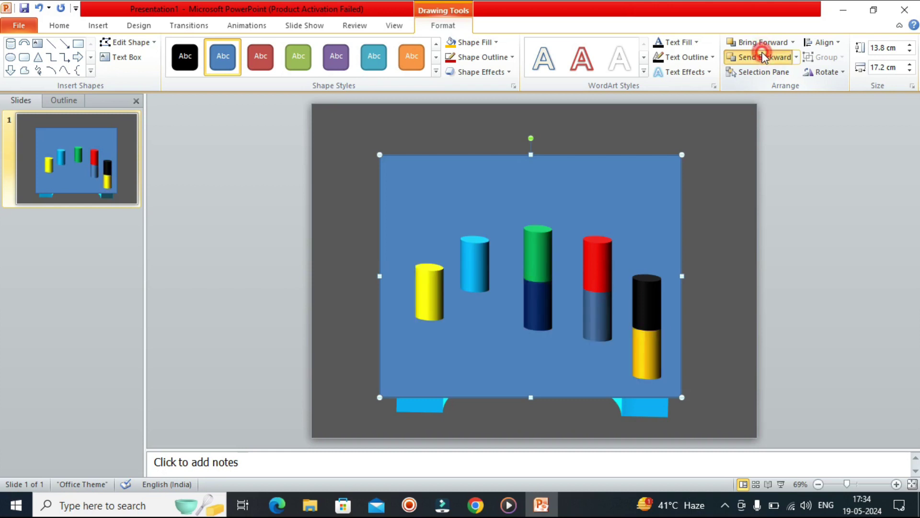
{"action": "left_click", "coordinate": [762, 57]}
{"action": "left_click", "coordinate": [762, 57]}
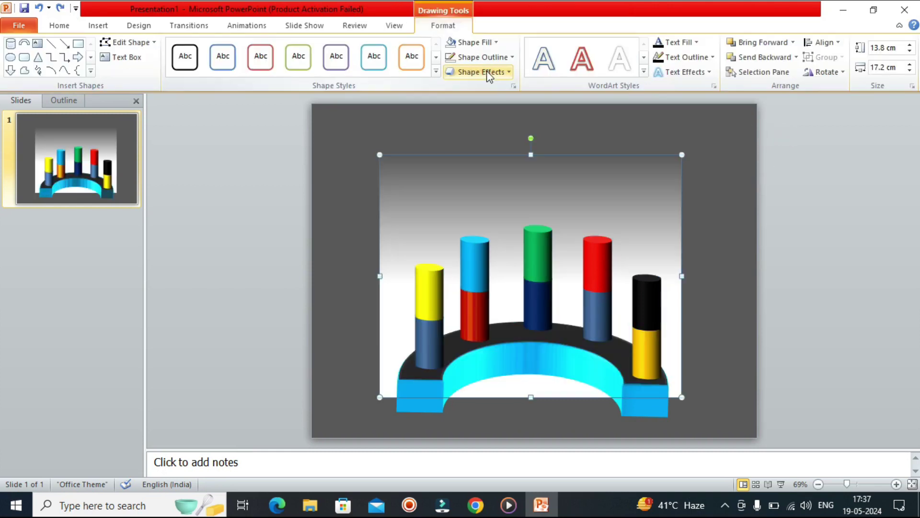
{"action": "left_click", "coordinate": [477, 72]}
{"action": "mouse_move", "coordinate": [486, 95]}
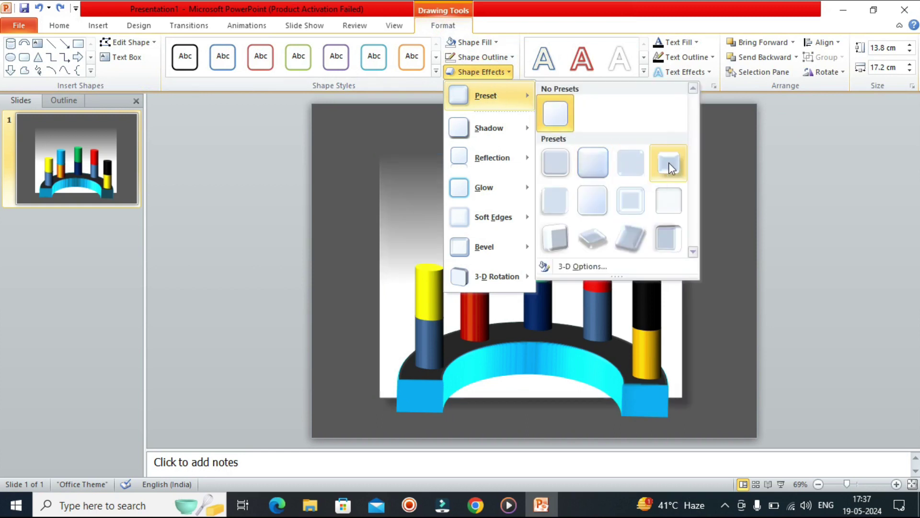
Give the rectangle a beveled glass preset effect and move it lower on the slide.
{"action": "left_click", "coordinate": [608, 240]}
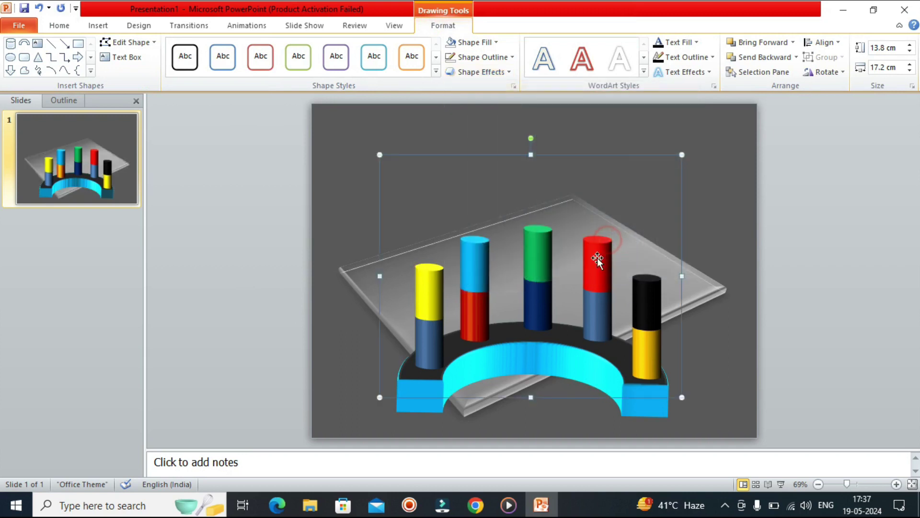
{"action": "left_click", "coordinate": [706, 226]}
{"action": "left_click_drag", "start_coordinate": [629, 259], "coordinate": [623, 310]}
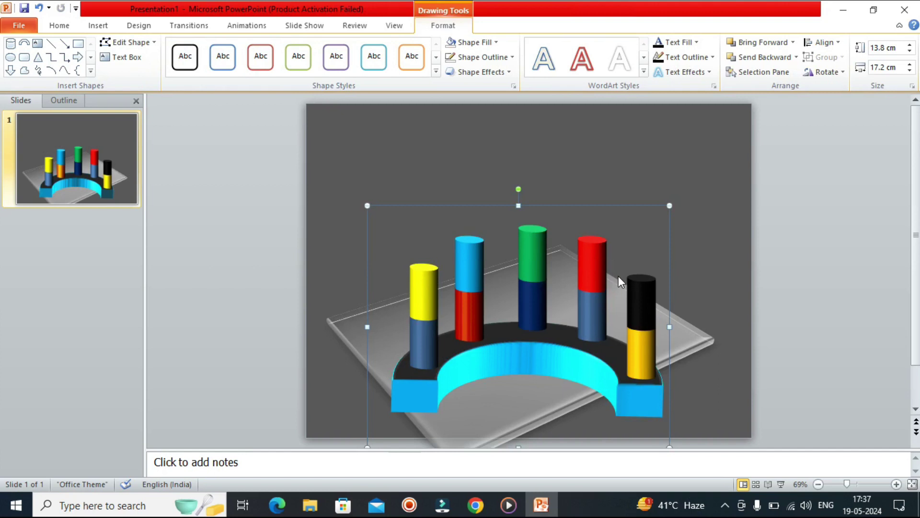
{"action": "left_click_drag", "start_coordinate": [612, 288], "coordinate": [598, 302]}
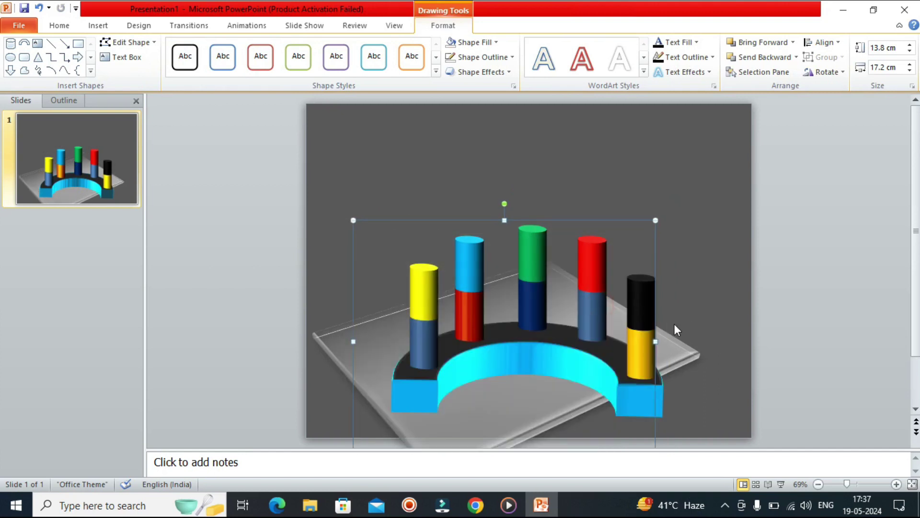
Widen the glass plate to 22.7 cm and settle it beneath the platform.
{"action": "left_click_drag", "start_coordinate": [656, 341], "coordinate": [752, 342]}
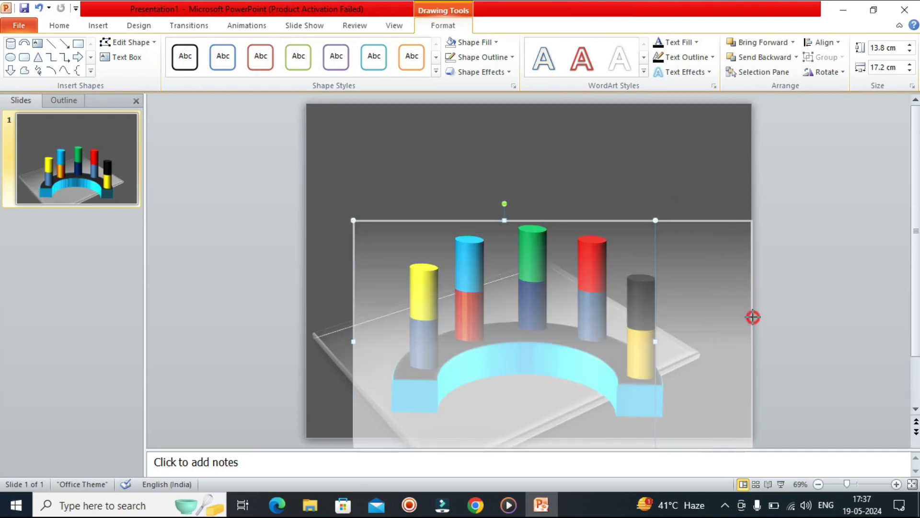
{"action": "left_click", "coordinate": [770, 254]}
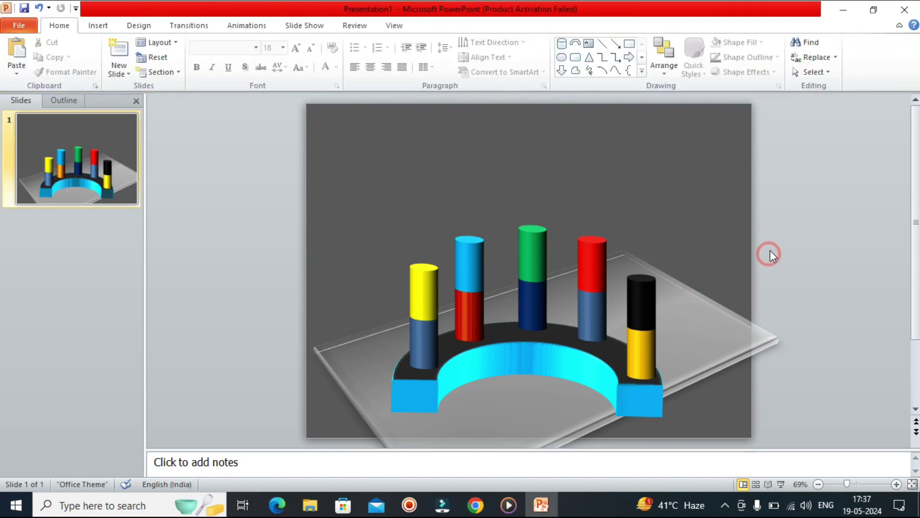
{"action": "left_click_drag", "start_coordinate": [685, 306], "coordinate": [643, 314]}
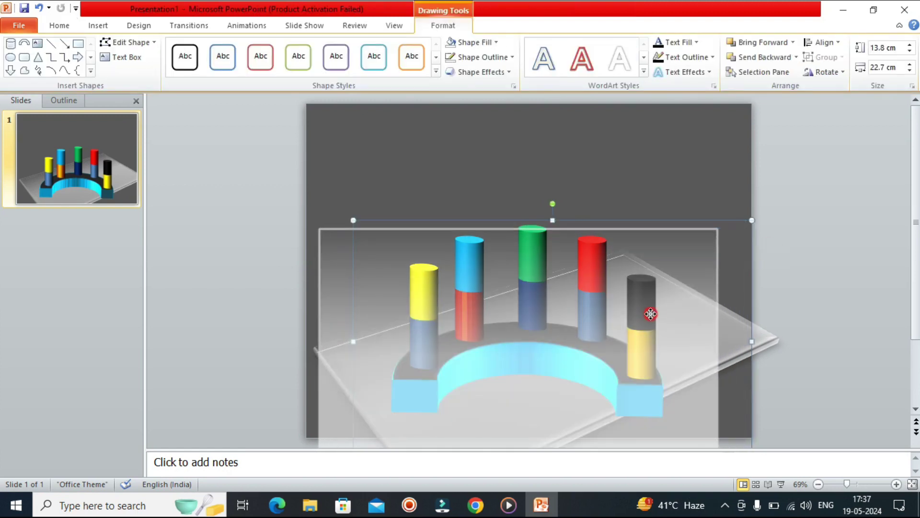
{"action": "left_click", "coordinate": [797, 298]}
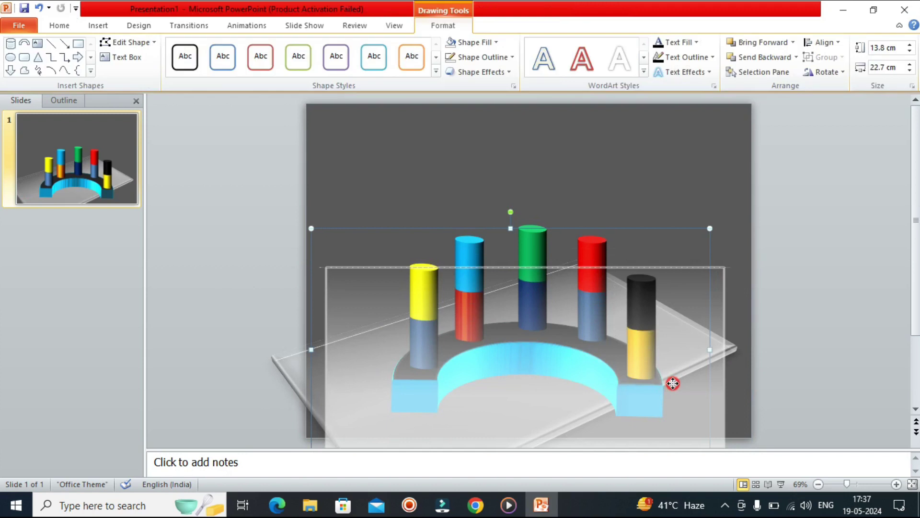
{"action": "left_click_drag", "start_coordinate": [672, 380], "coordinate": [690, 419]}
{"action": "left_click", "coordinate": [759, 277]}
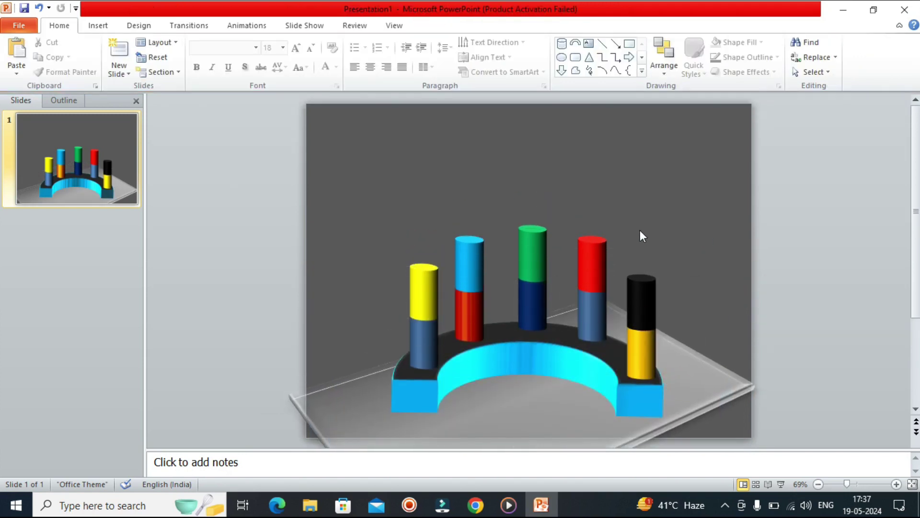
Outline the glass floor plate in light blue from Standard Colors.
{"action": "left_click", "coordinate": [688, 336]}
{"action": "left_click", "coordinate": [462, 26]}
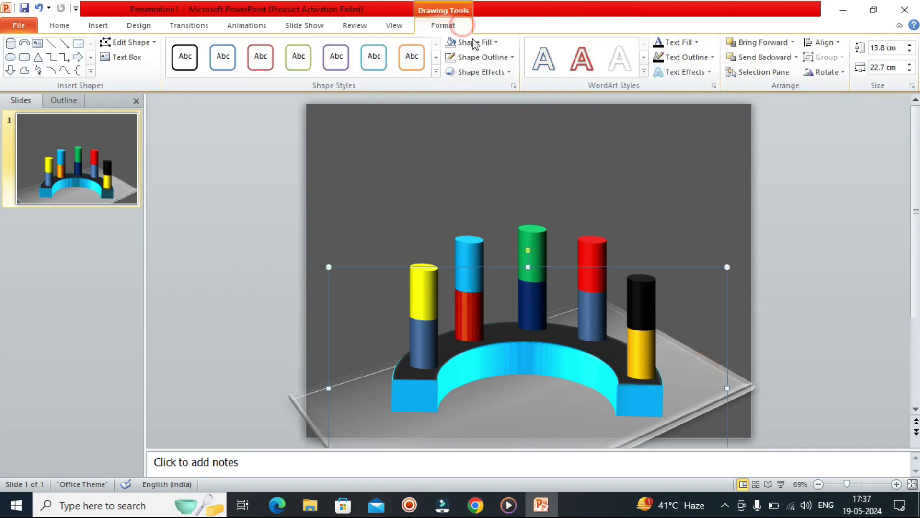
{"action": "left_click", "coordinate": [491, 57]}
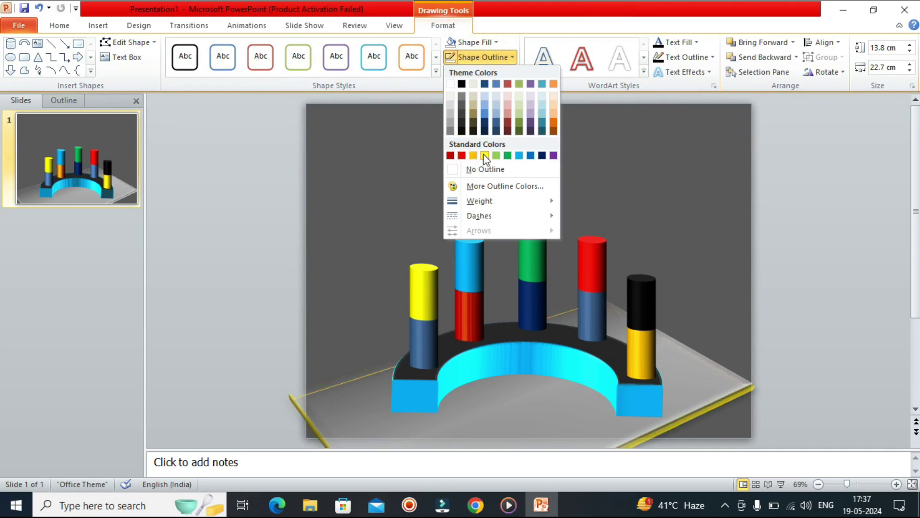
{"action": "left_click", "coordinate": [523, 155]}
{"action": "left_click", "coordinate": [696, 191]}
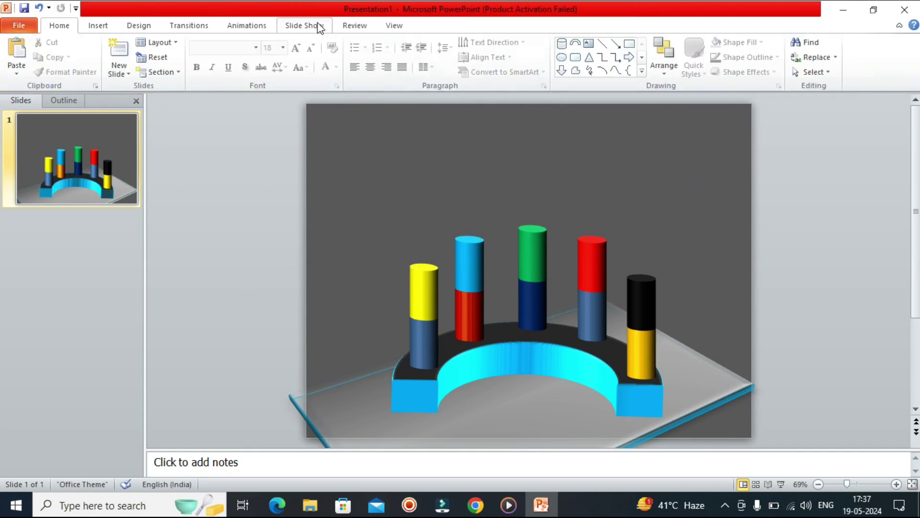
Draw a large right triangle across the slide.
{"action": "left_click", "coordinate": [98, 25]}
{"action": "left_click", "coordinate": [186, 55]}
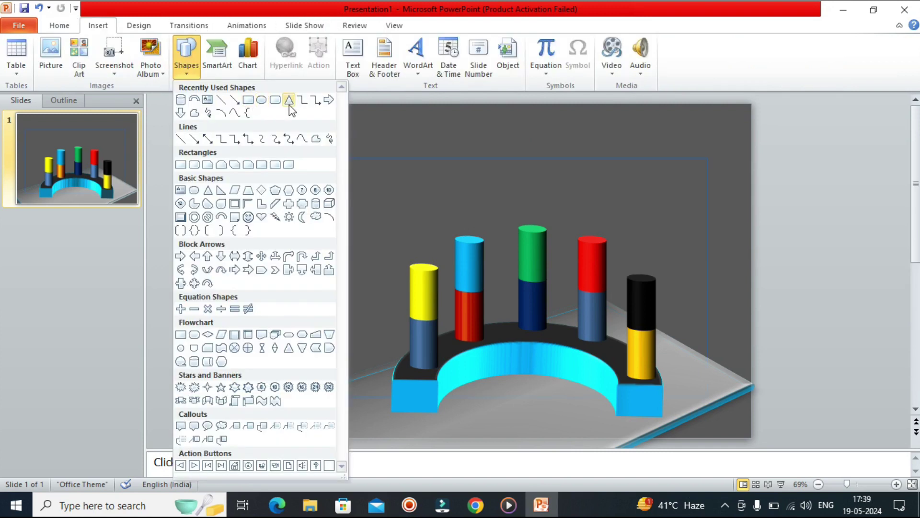
{"action": "left_click", "coordinate": [215, 191]}
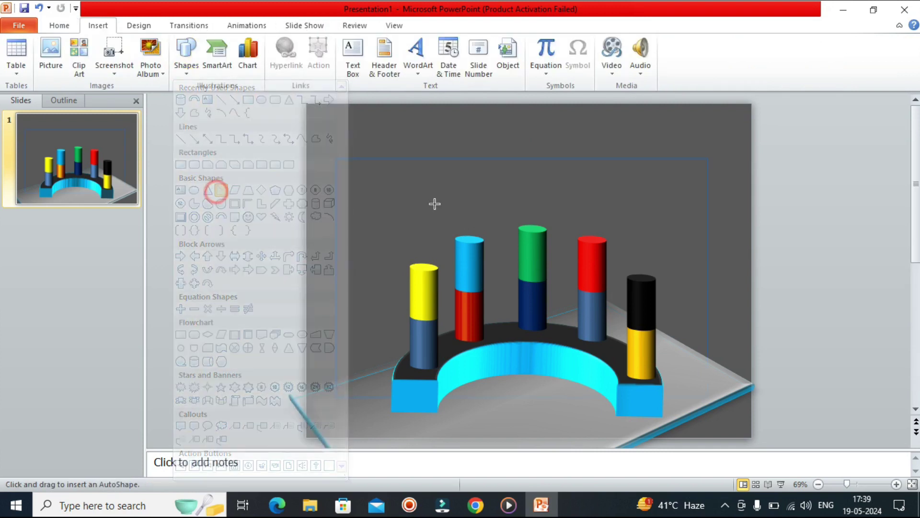
{"action": "mouse_move", "coordinate": [342, 160]}
{"action": "left_mouse_down"}
{"action": "mouse_move", "coordinate": [703, 411]}
{"action": "mouse_move", "coordinate": [718, 403]}
{"action": "mouse_move", "coordinate": [719, 410]}
{"action": "left_mouse_up"}
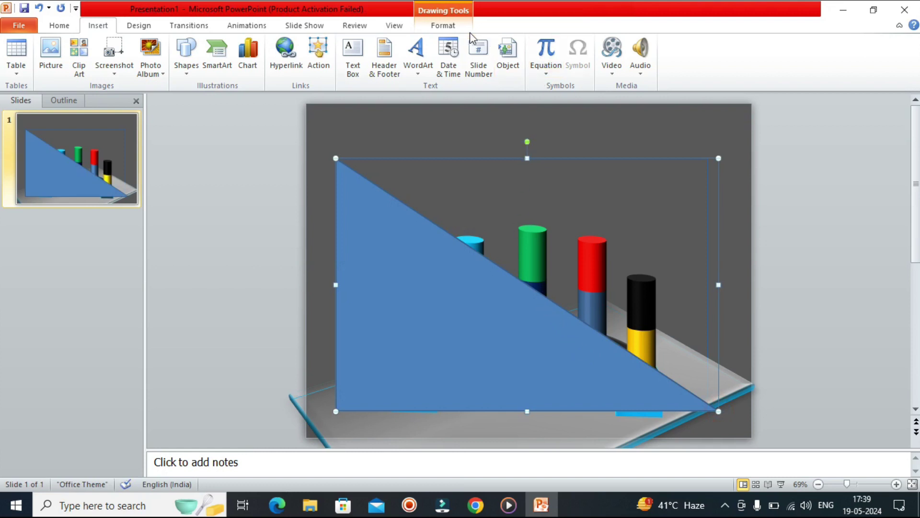
Flip the triangle horizontally, rotate it 180°, and resize it to 14 × 21.2 cm.
{"action": "left_click", "coordinate": [442, 24]}
{"action": "left_click", "coordinate": [835, 73]}
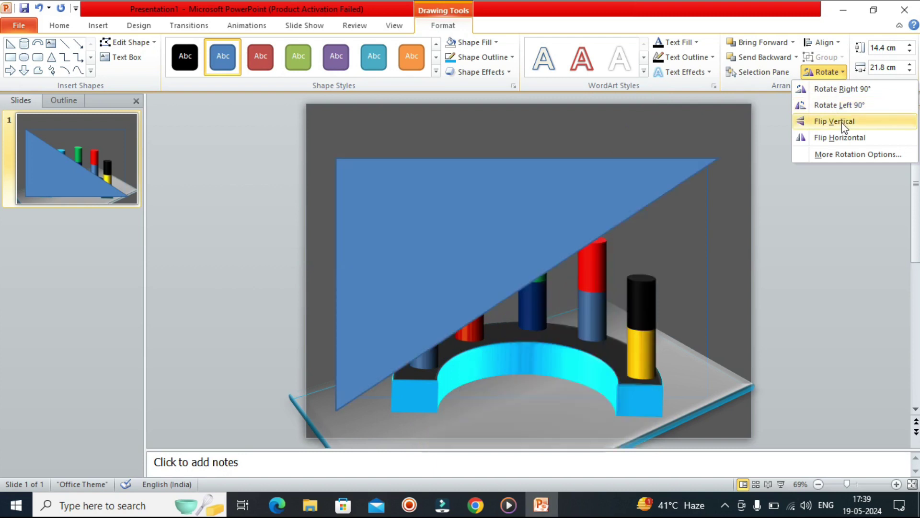
{"action": "left_click", "coordinate": [844, 138]}
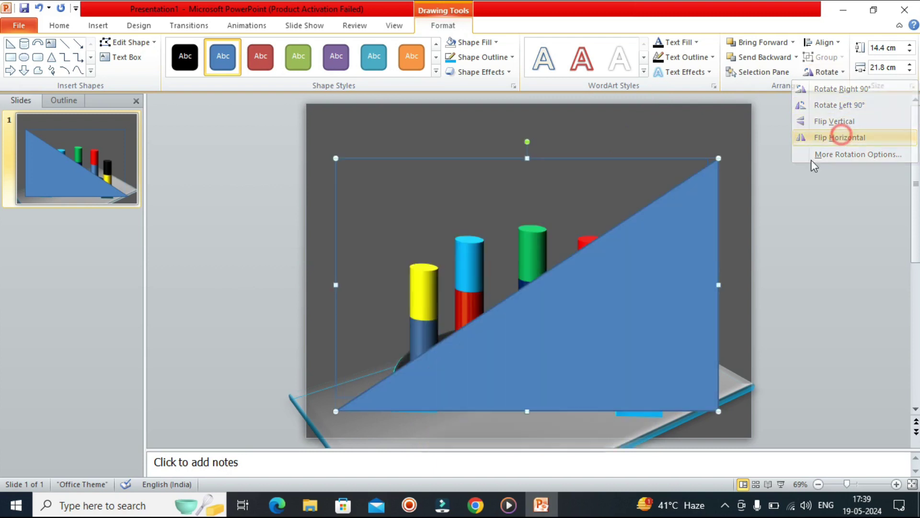
{"action": "left_click_drag", "start_coordinate": [524, 143], "coordinate": [526, 338]}
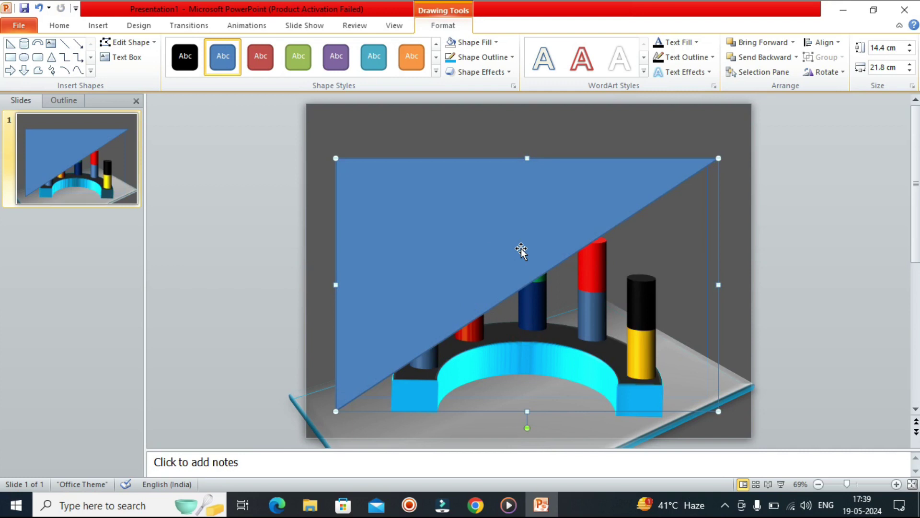
{"action": "left_click", "coordinate": [746, 216]}
{"action": "left_click", "coordinate": [682, 162]}
{"action": "left_click_drag", "start_coordinate": [717, 411], "coordinate": [708, 404]}
{"action": "left_click", "coordinate": [811, 270]}
{"action": "left_click", "coordinate": [609, 196]}
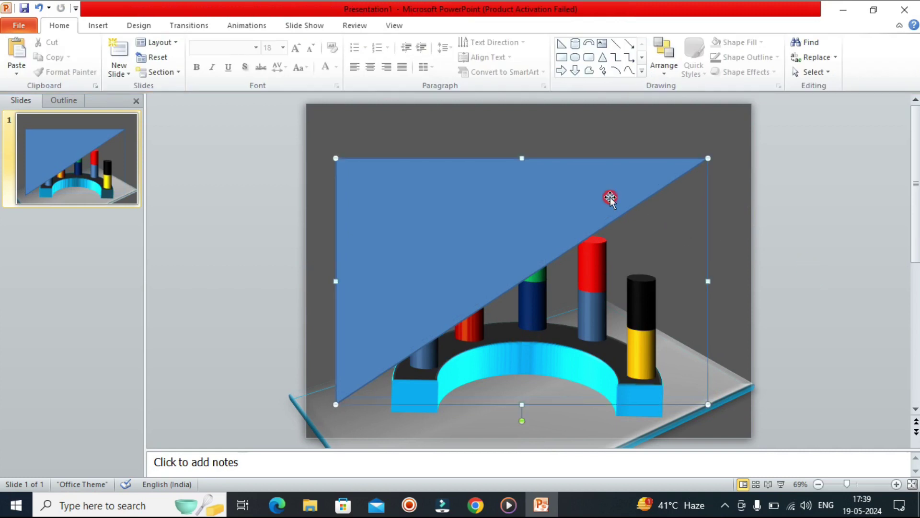
{"action": "left_click", "coordinate": [610, 199]}
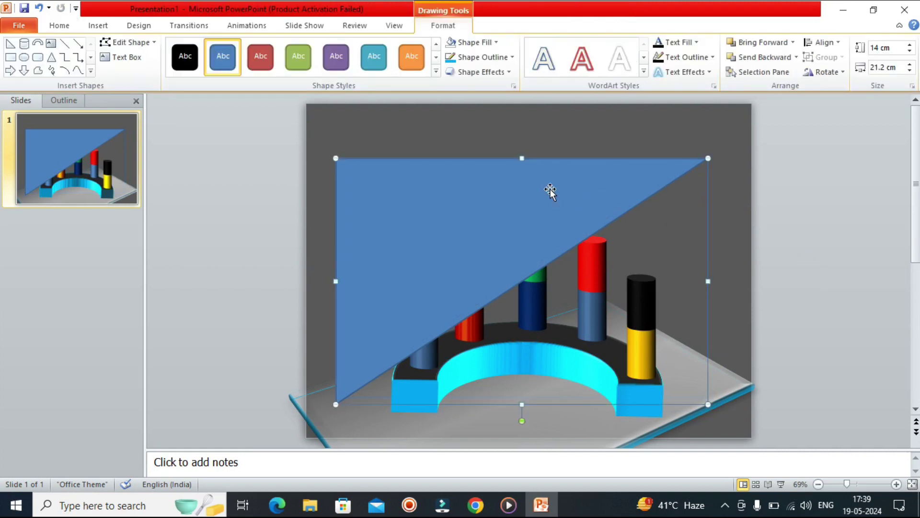
Make the triangle's fill mostly transparent in Format Shape.
{"action": "right_click", "coordinate": [550, 192]}
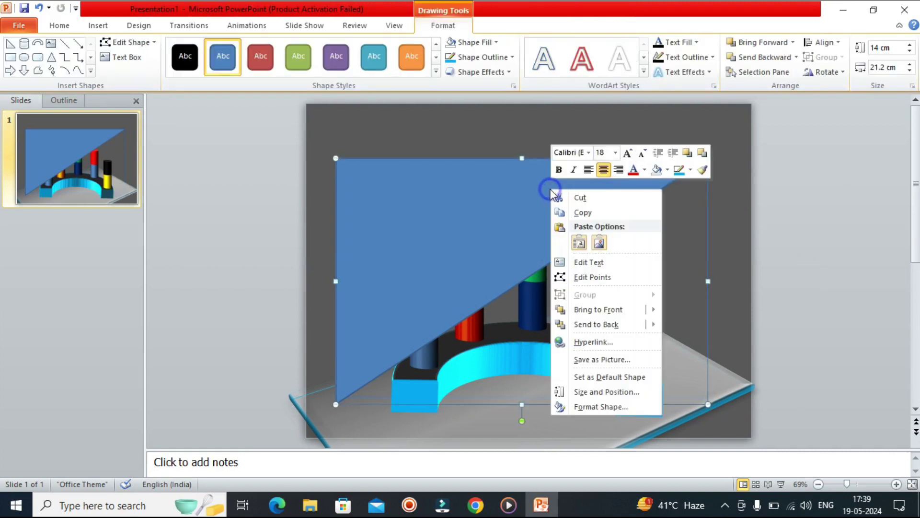
{"action": "left_click", "coordinate": [598, 404]}
{"action": "mouse_move", "coordinate": [193, 253]}
{"action": "left_mouse_down"}
{"action": "mouse_move", "coordinate": [230, 255]}
{"action": "mouse_move", "coordinate": [218, 260]}
{"action": "left_mouse_up"}
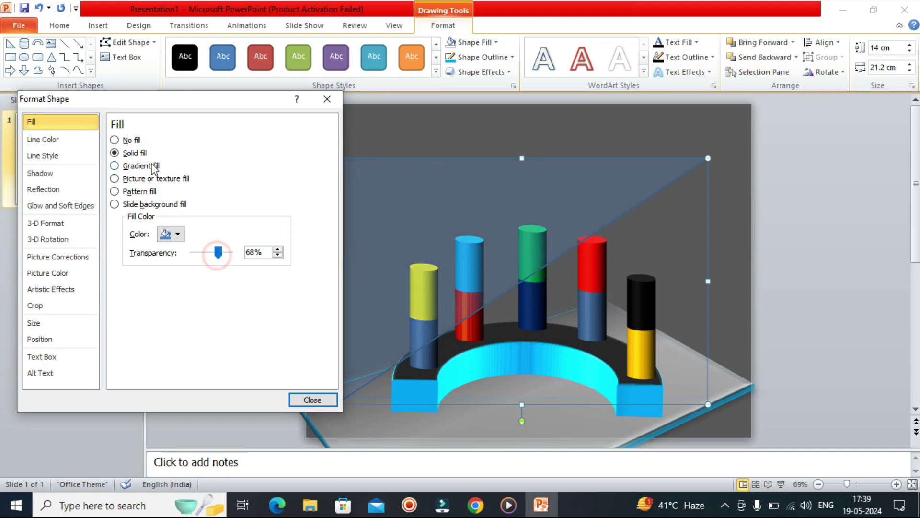
Give the triangle a white shadow: 100% transparency, 1% size, 359° angle, 200 pt distance.
{"action": "left_click", "coordinate": [40, 173]}
{"action": "mouse_move", "coordinate": [181, 180]}
{"action": "left_mouse_down"}
{"action": "mouse_move", "coordinate": [207, 185]}
{"action": "mouse_move", "coordinate": [164, 181]}
{"action": "mouse_move", "coordinate": [203, 199]}
{"action": "mouse_move", "coordinate": [170, 198]}
{"action": "left_mouse_up"}
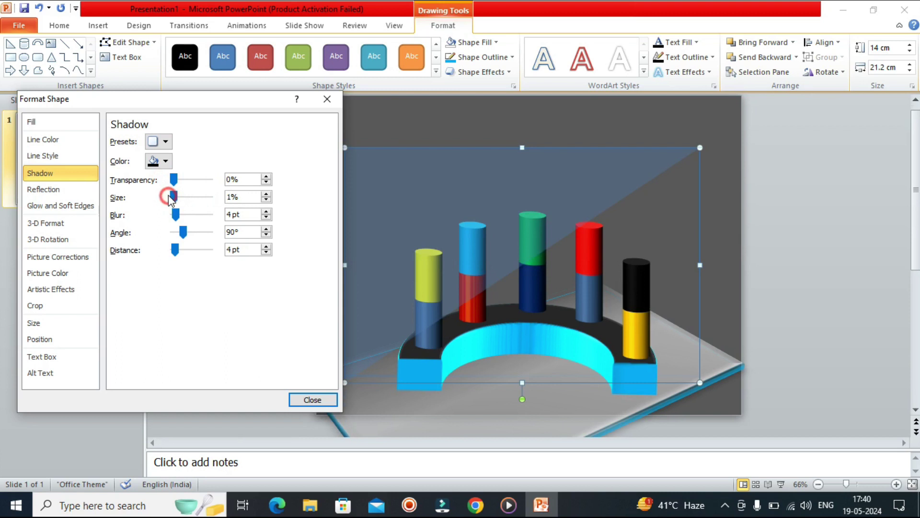
{"action": "left_click_drag", "start_coordinate": [183, 232], "coordinate": [228, 233]}
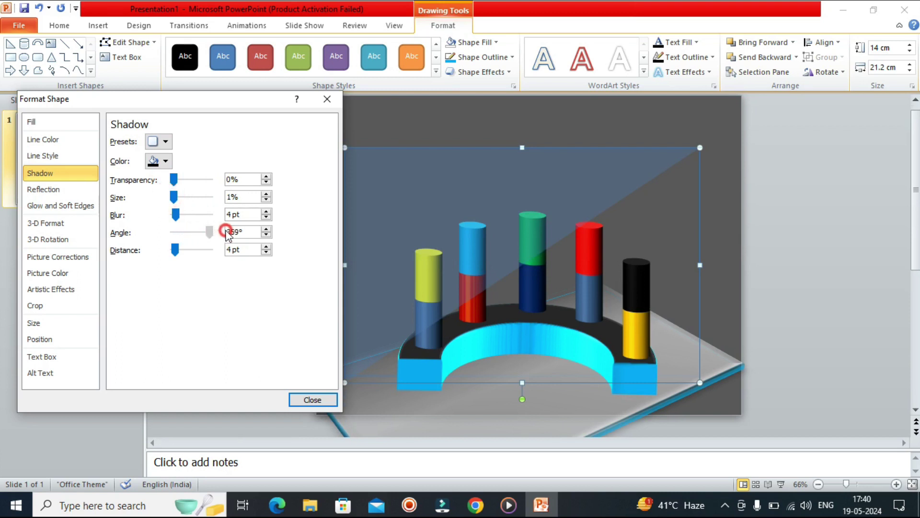
{"action": "left_click_drag", "start_coordinate": [176, 250], "coordinate": [242, 248]}
{"action": "left_click_drag", "start_coordinate": [177, 180], "coordinate": [220, 180]}
{"action": "left_click", "coordinate": [165, 162]}
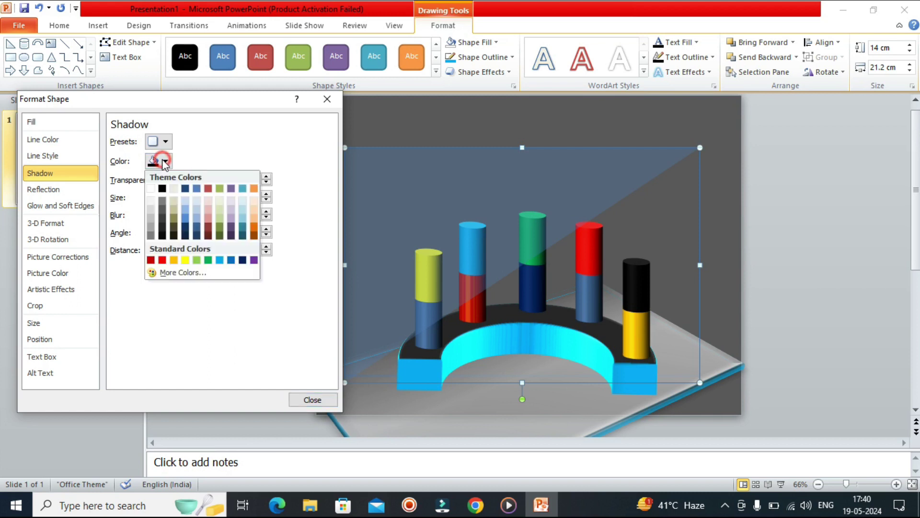
{"action": "left_click", "coordinate": [159, 187]}
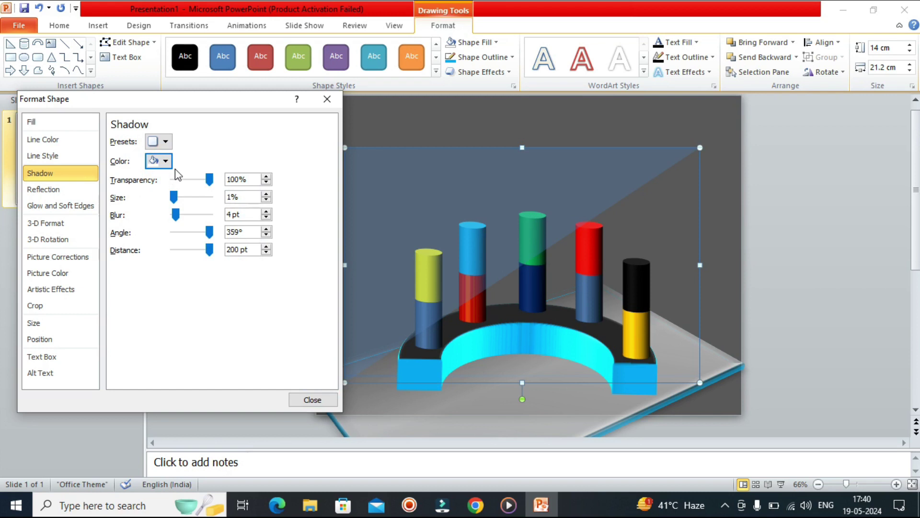
{"action": "left_click", "coordinate": [797, 192]}
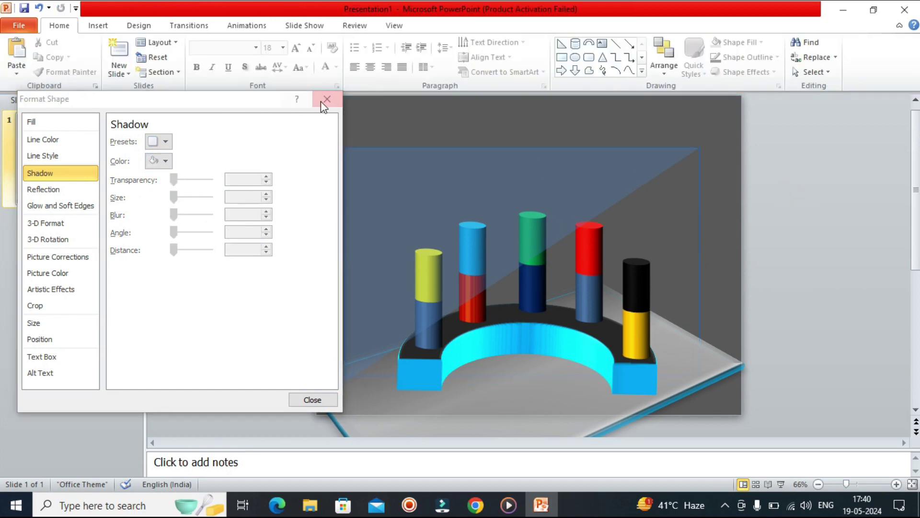
{"action": "left_click", "coordinate": [322, 101]}
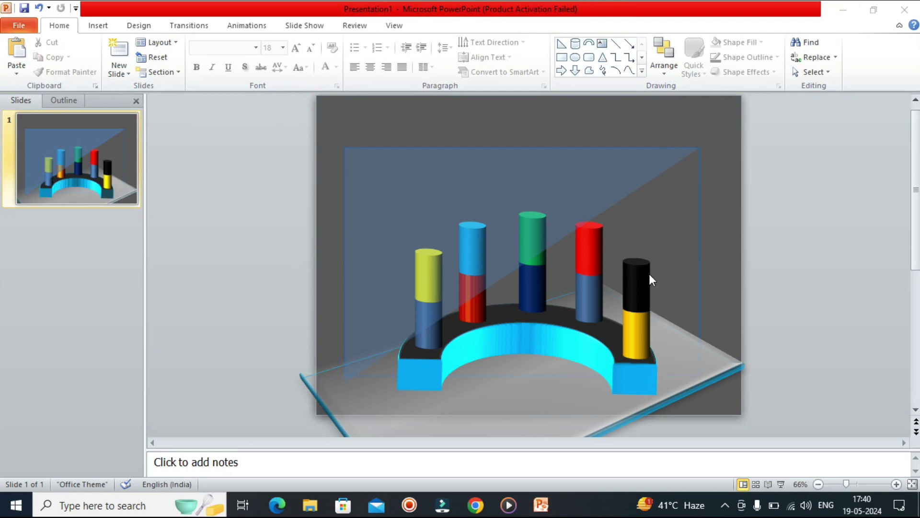
Apply the Preset 4 3-D shape effect to the large translucent triangle.
{"action": "left_click", "coordinate": [577, 190]}
{"action": "left_click", "coordinate": [577, 190]}
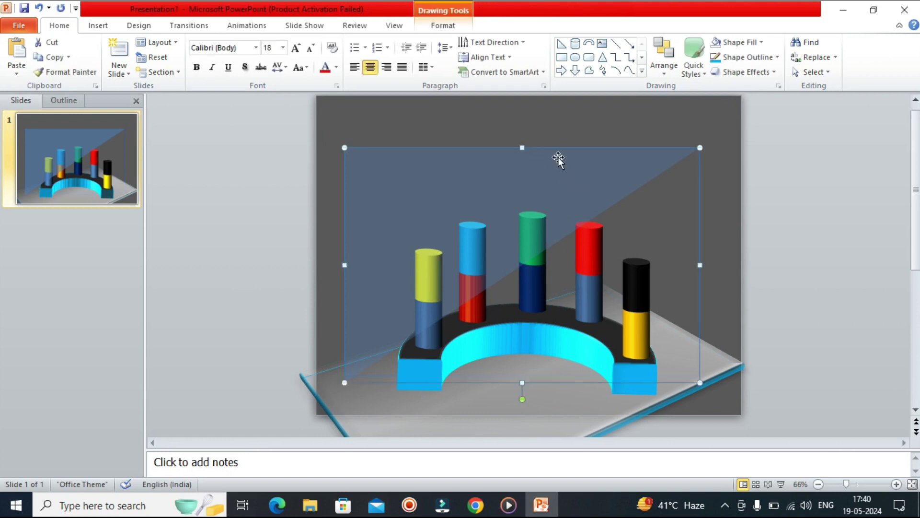
{"action": "left_click", "coordinate": [464, 25]}
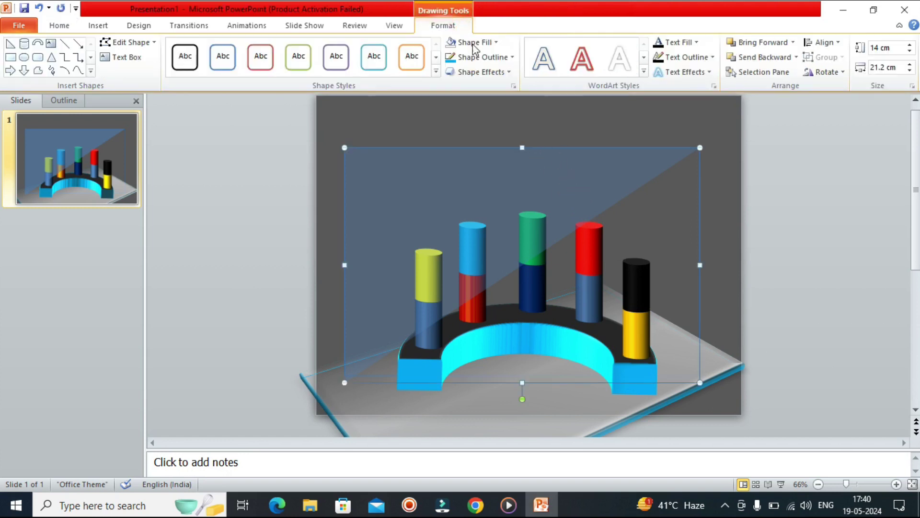
{"action": "left_click", "coordinate": [503, 72]}
{"action": "mouse_move", "coordinate": [489, 96]}
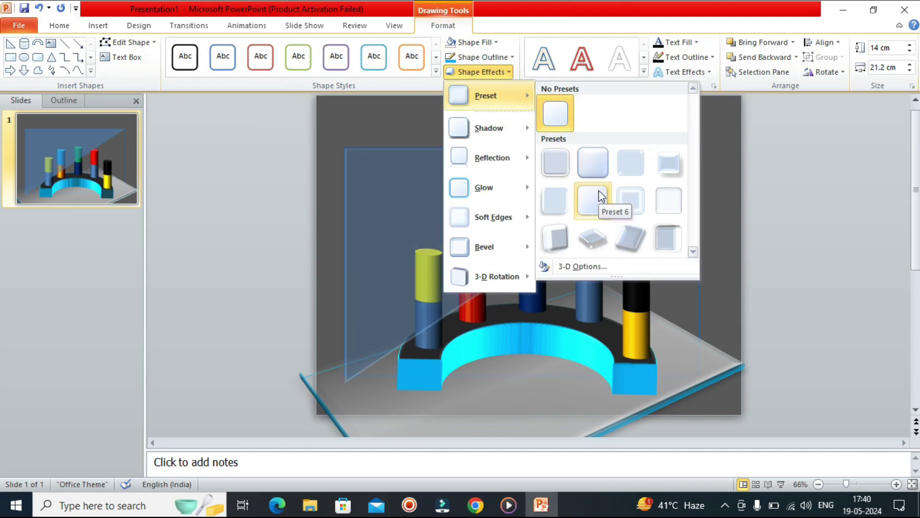
{"action": "left_click", "coordinate": [674, 168]}
{"action": "left_click", "coordinate": [802, 273]}
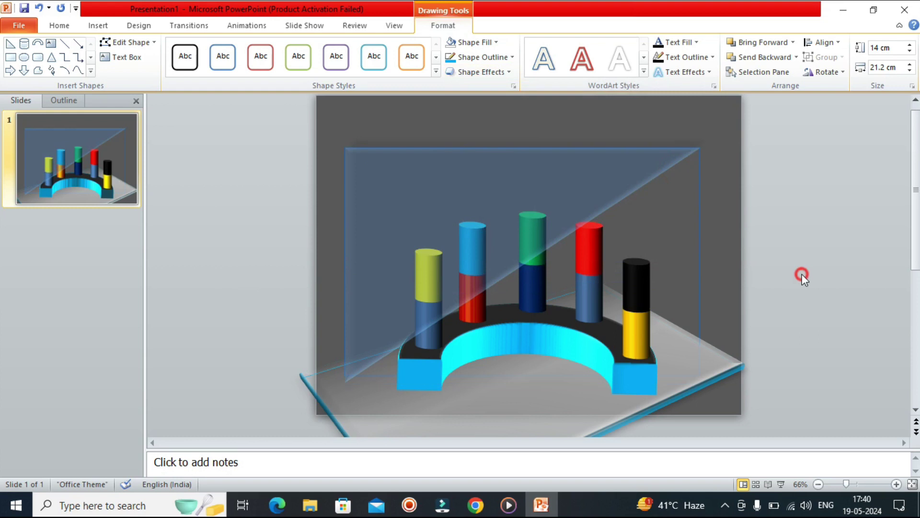
{"action": "left_click", "coordinate": [574, 218]}
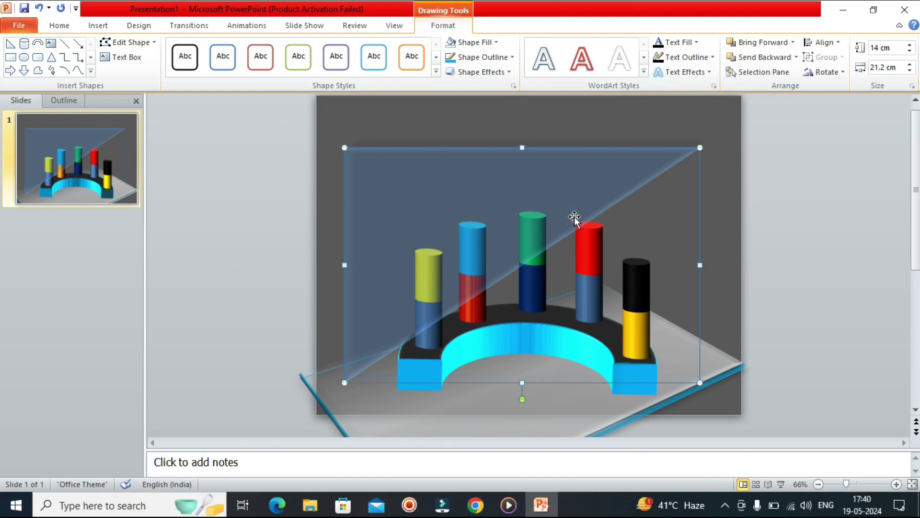
{"action": "left_click", "coordinate": [747, 234]}
{"action": "left_click", "coordinate": [539, 216]}
Duplicate the translucent triangle and rotate the copy 180°.
{"action": "key", "text": "ctrl+c"}
{"action": "key", "text": "ctrl+v"}
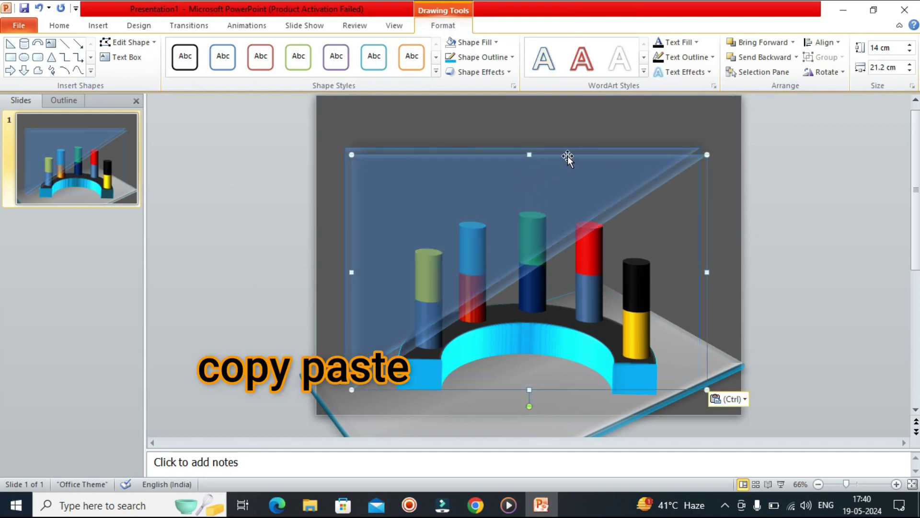
{"action": "left_click_drag", "start_coordinate": [530, 406], "coordinate": [529, 218]}
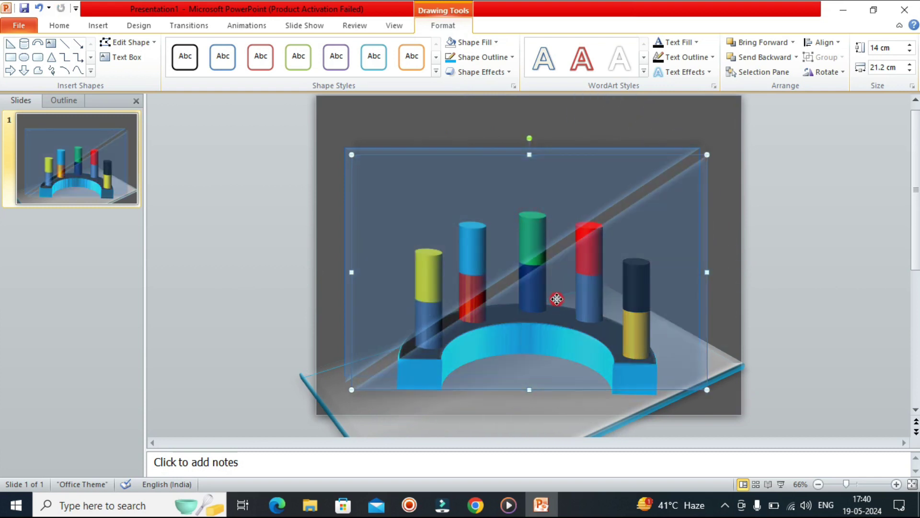
{"action": "left_click", "coordinate": [864, 242]}
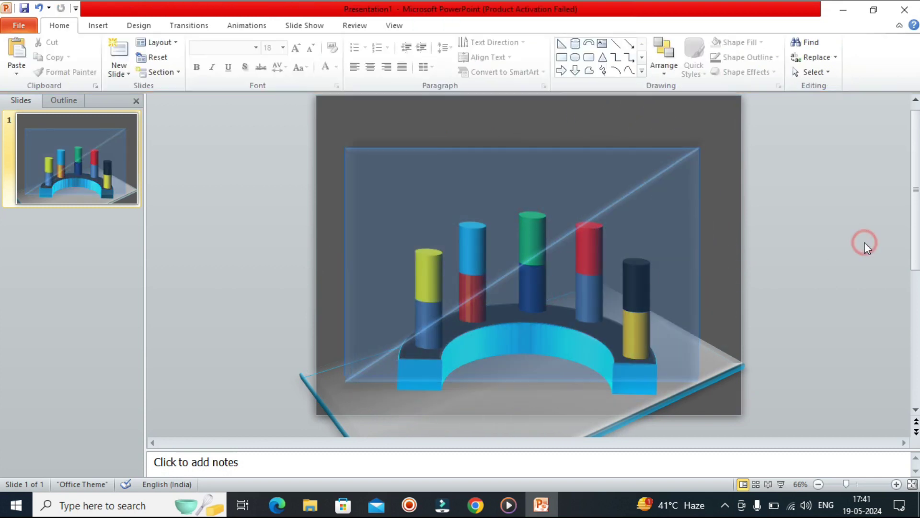
Send both translucent triangles to the back behind the chart.
{"action": "left_click", "coordinate": [668, 209]}
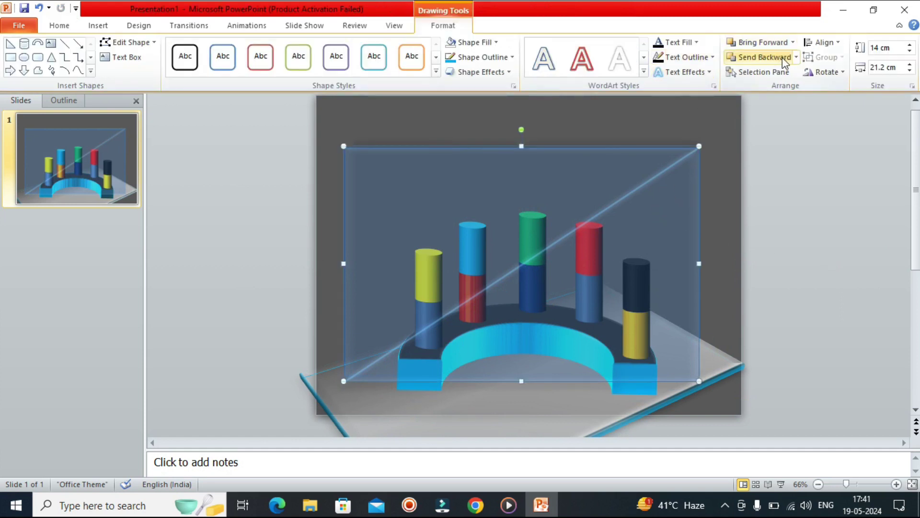
{"action": "left_click", "coordinate": [796, 57]}
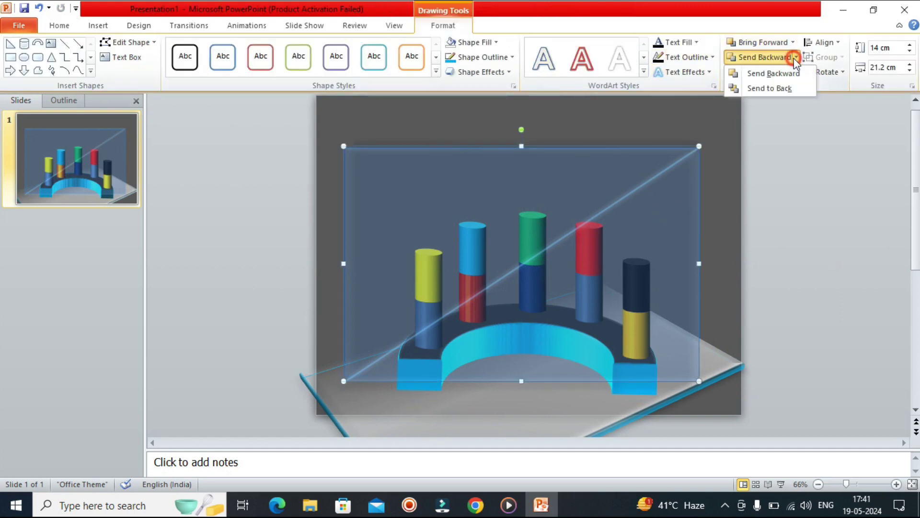
{"action": "left_click", "coordinate": [794, 86]}
{"action": "left_click_drag", "start_coordinate": [605, 176], "coordinate": [607, 178]}
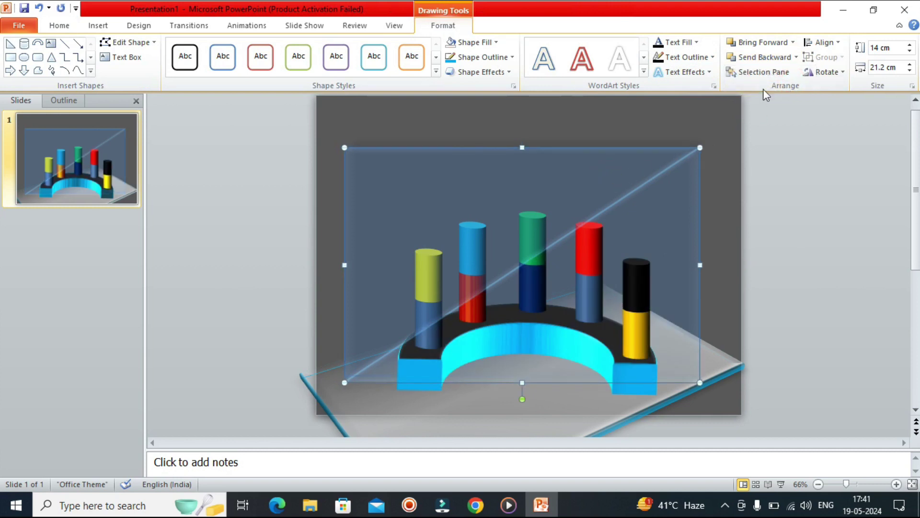
{"action": "left_click", "coordinate": [796, 57]}
{"action": "left_click", "coordinate": [786, 86]}
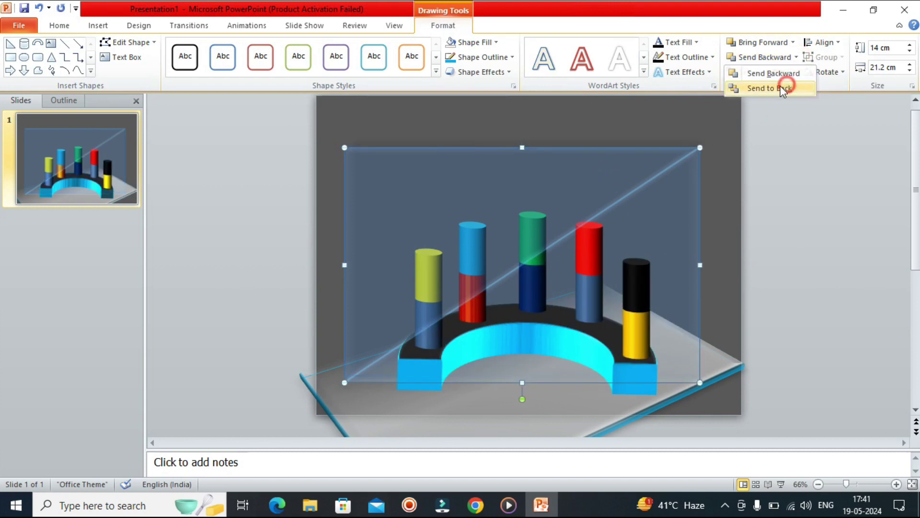
{"action": "left_click", "coordinate": [756, 184]}
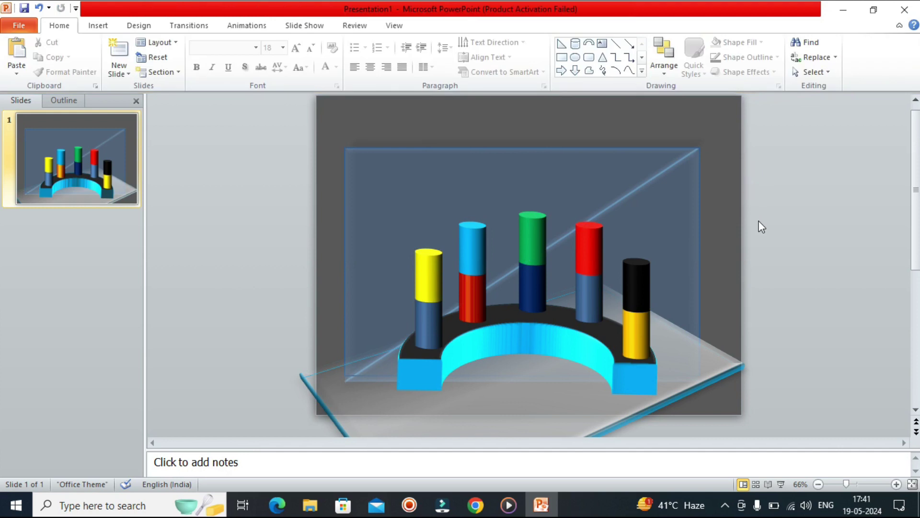
Draw a small text box at the chart's upper left for the 1000 label.
{"action": "left_click", "coordinate": [641, 162]}
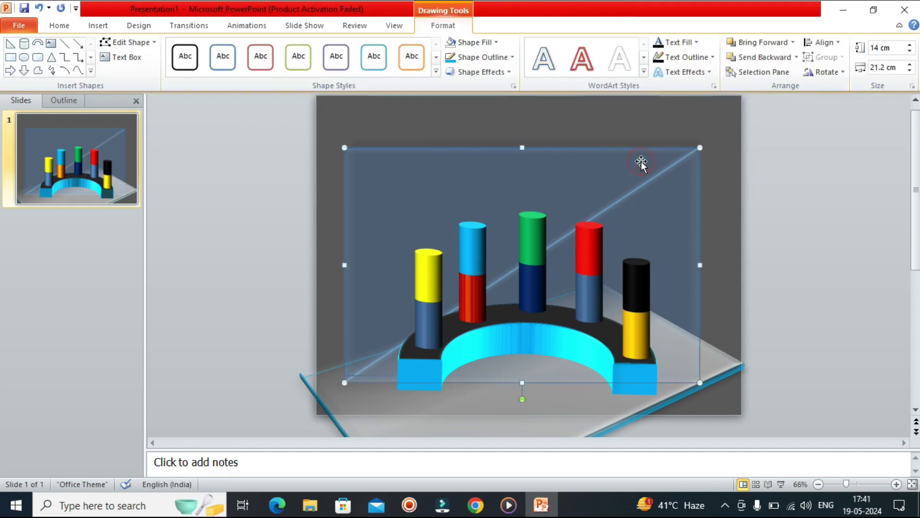
{"action": "key", "text": "alt+n"}
{"action": "key", "text": "x"}
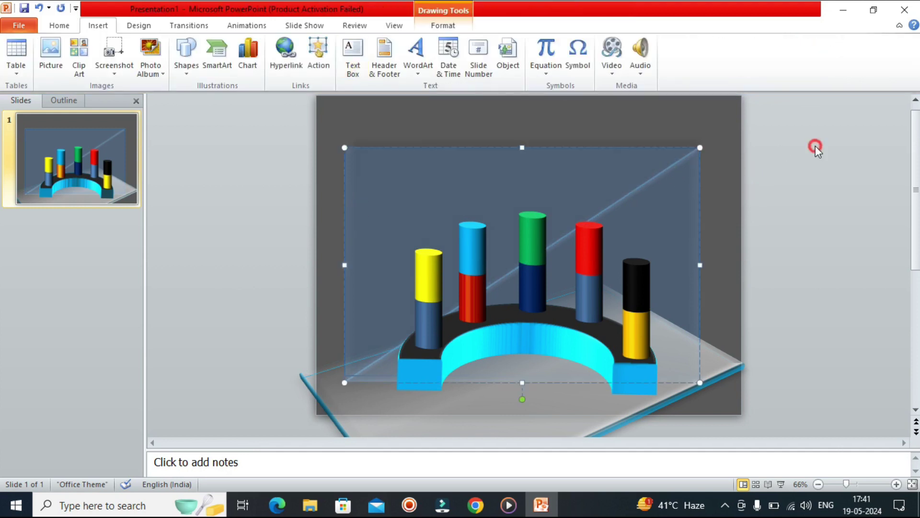
{"action": "left_click", "coordinate": [816, 146]}
{"action": "left_click", "coordinate": [353, 57]}
{"action": "left_click_drag", "start_coordinate": [345, 195], "coordinate": [399, 212]}
{"action": "type", "text": "1000"}
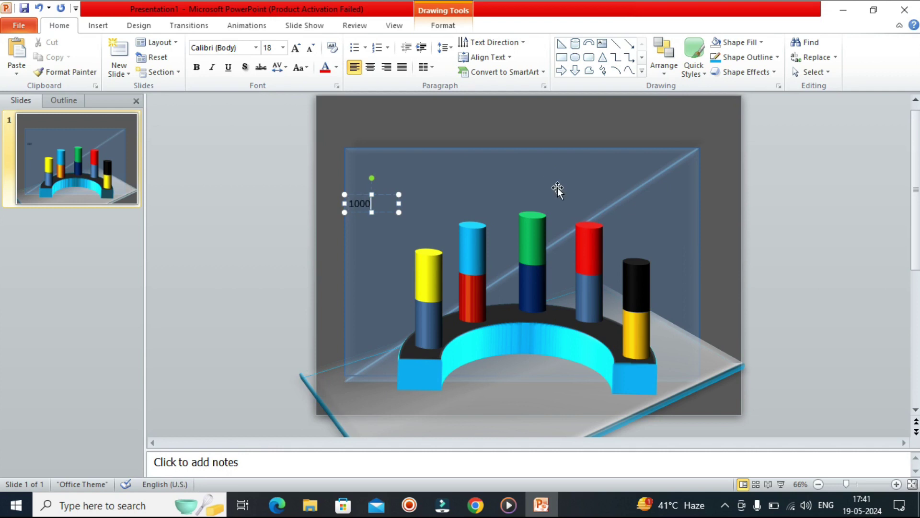
Enlarge the 1000 label text to 32 pt.
{"action": "left_click", "coordinate": [834, 211]}
{"action": "left_click", "coordinate": [355, 204]}
{"action": "left_click_drag", "start_coordinate": [381, 203], "coordinate": [297, 116]}
{"action": "left_click", "coordinate": [297, 48]}
{"action": "left_click", "coordinate": [296, 48]}
{"action": "left_click", "coordinate": [296, 48]}
{"action": "left_click", "coordinate": [296, 48]}
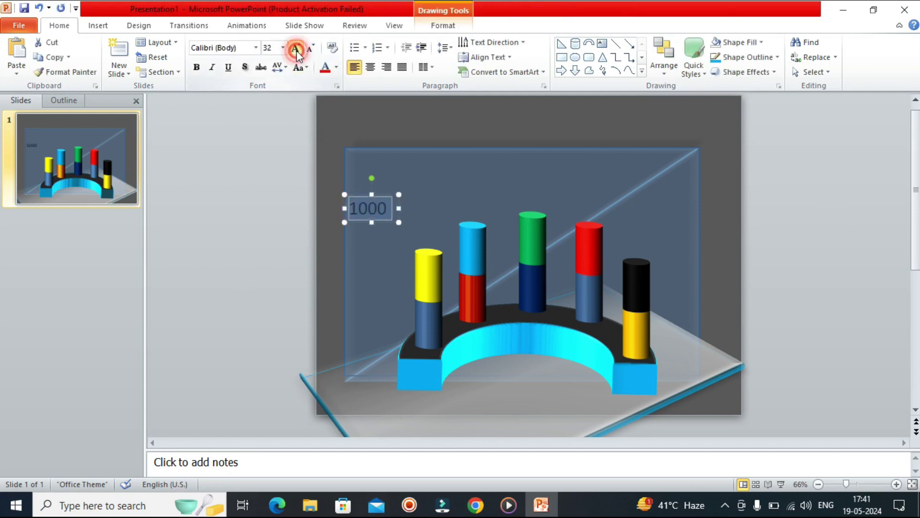
{"action": "left_click", "coordinate": [828, 249]}
{"action": "left_click", "coordinate": [378, 209]}
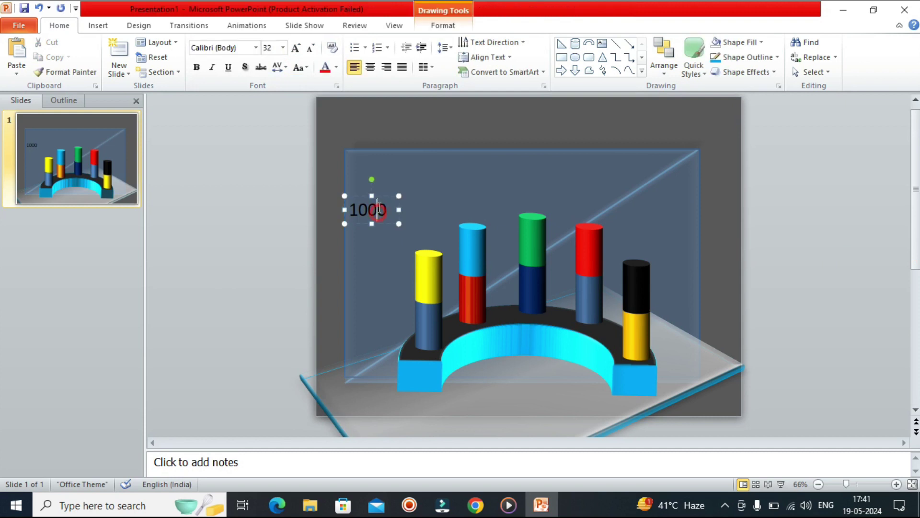
{"action": "left_click", "coordinate": [848, 214]}
{"action": "left_click", "coordinate": [378, 206]}
Duplicate the label into 2000, 3000, 4000 and 5000, stacked down the left side.
{"action": "key", "text": "ctrl+d"}
{"action": "mouse_move", "coordinate": [379, 201]}
{"action": "left_mouse_down"}
{"action": "mouse_move", "coordinate": [394, 245]}
{"action": "mouse_move", "coordinate": [378, 257]}
{"action": "left_mouse_up"}
{"action": "double_click", "coordinate": [379, 229]}
{"action": "type", "text": "2000"}
{"action": "key", "text": "ctrl+d"}
{"action": "type", "text": "3000"}
{"action": "left_click", "coordinate": [766, 261]}
{"action": "type", "text": "4000"}
{"action": "left_click", "coordinate": [378, 201]}
{"action": "key", "text": "ctrl+d"}
{"action": "left_click_drag", "start_coordinate": [415, 231], "coordinate": [378, 309]}
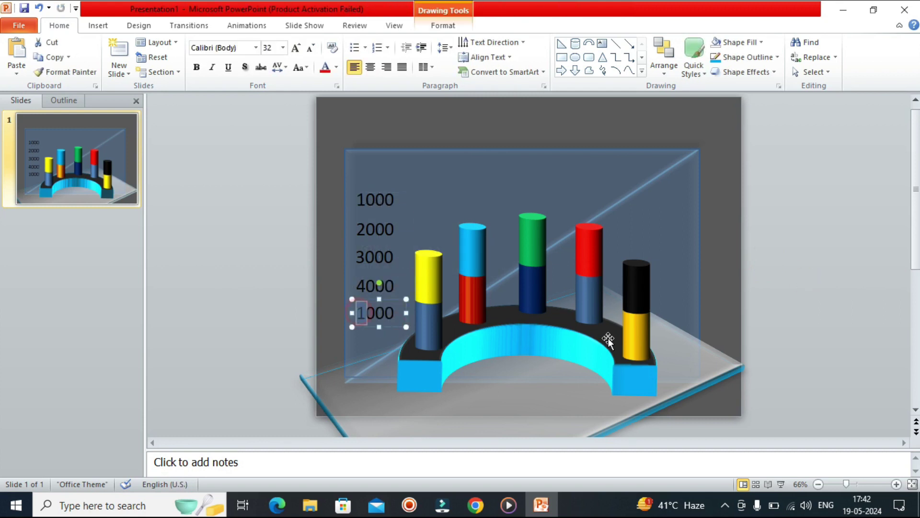
{"action": "type", "text": "5000"}
{"action": "left_click_drag", "start_coordinate": [916, 218], "coordinate": [915, 240]}
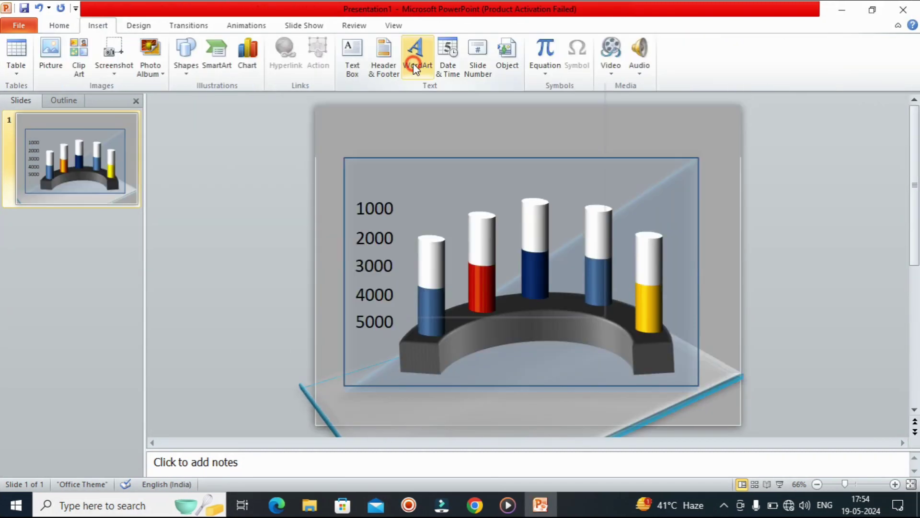
{"action": "left_click", "coordinate": [413, 63]}
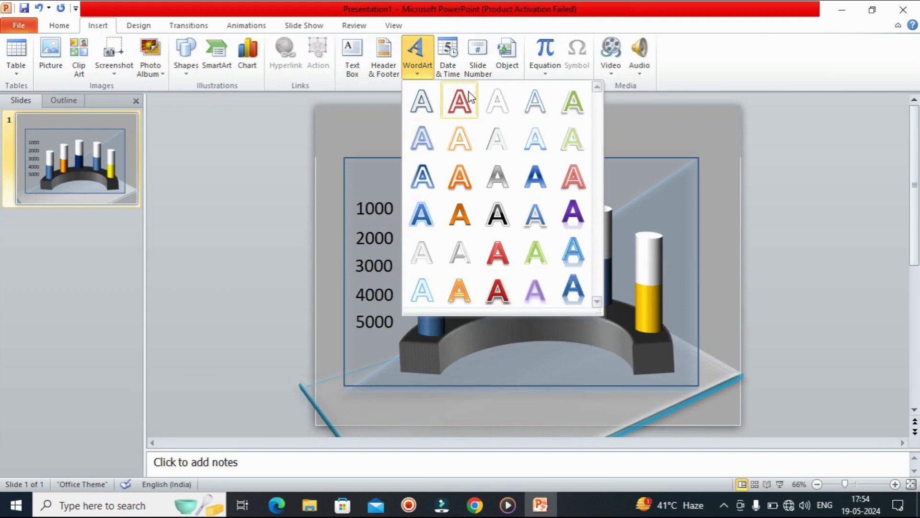
Insert a WordArt label reading 20% over the cylinders.
{"action": "left_click", "coordinate": [494, 106]}
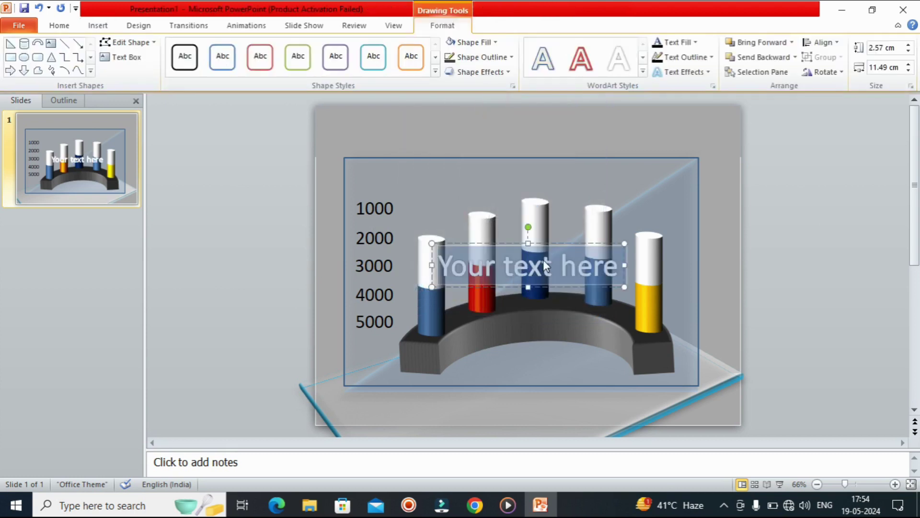
{"action": "left_click_drag", "start_coordinate": [547, 243], "coordinate": [546, 280]}
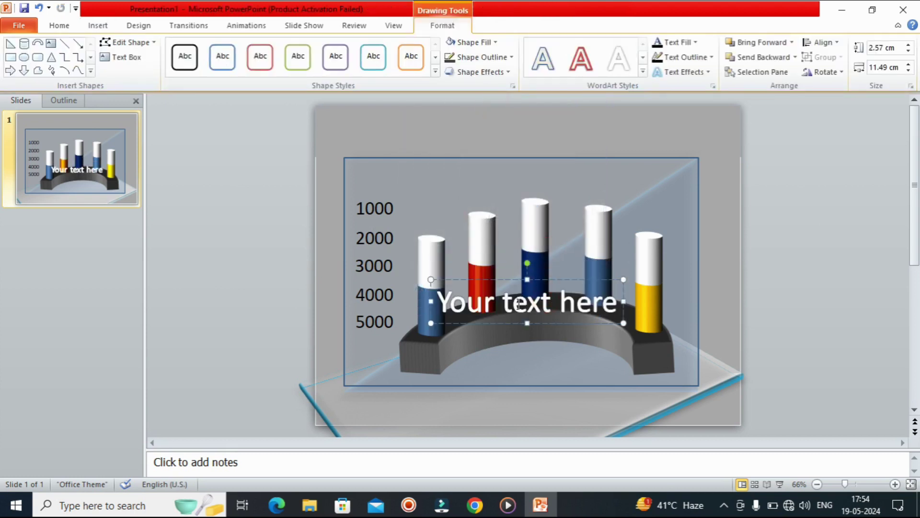
{"action": "triple_click", "coordinate": [520, 302]}
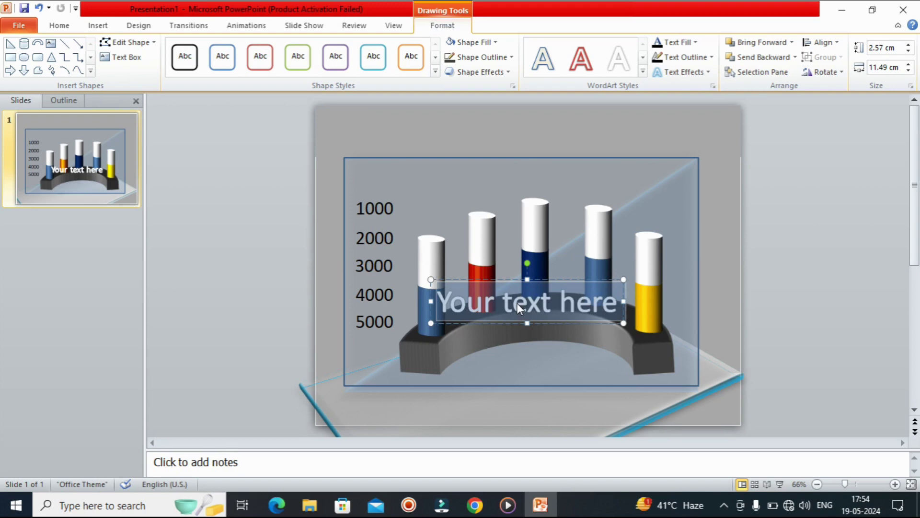
{"action": "type", "text": "20"}
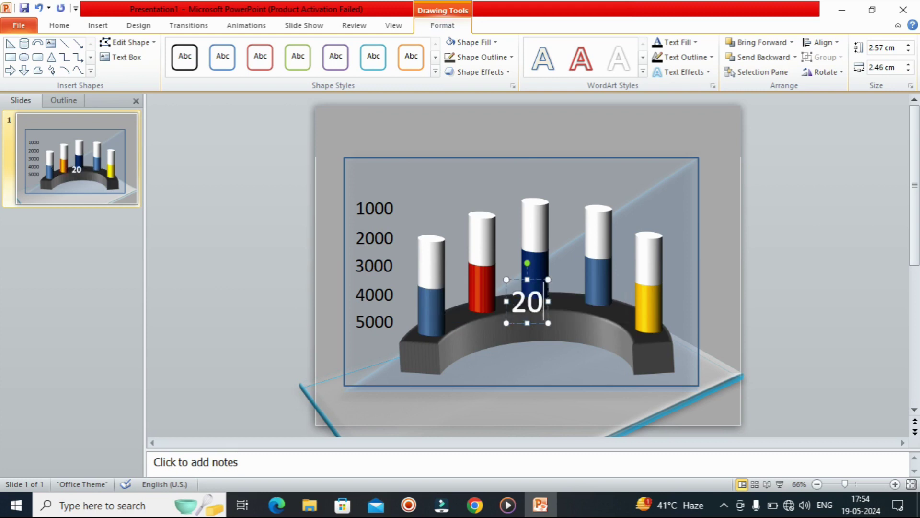
{"action": "key", "text": "BackSpace"}
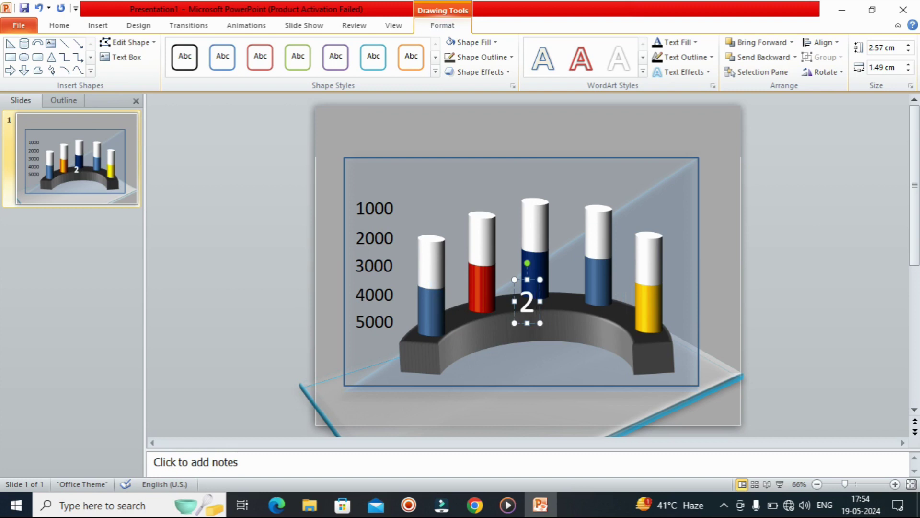
{"action": "type", "text": "0"}
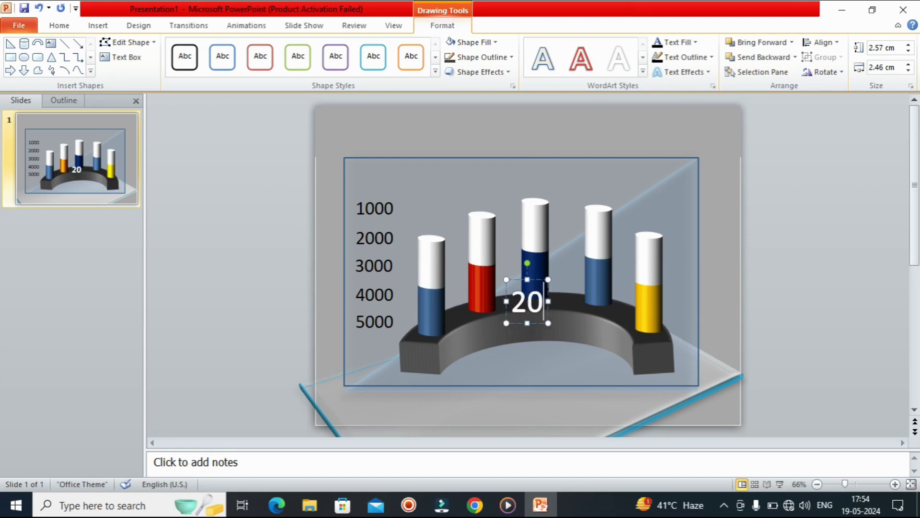
{"action": "type", "text": "%"}
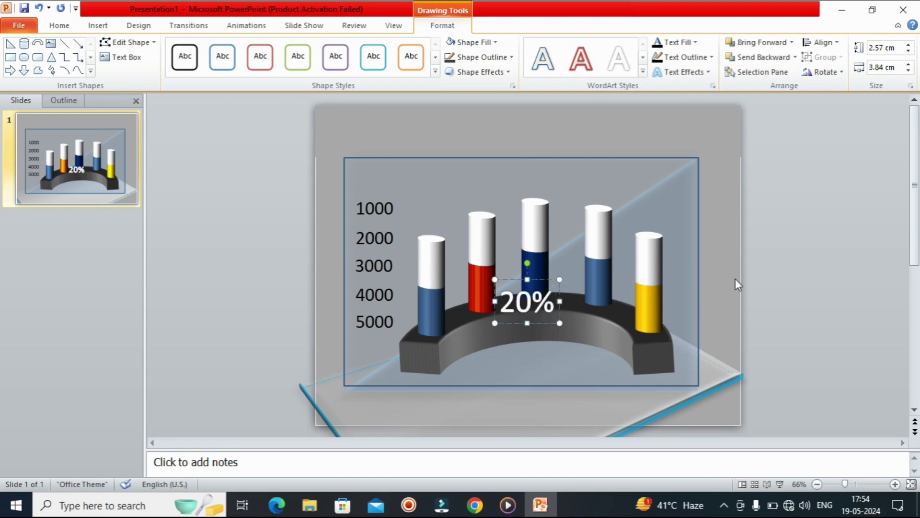
Move the 20% label onto the lower left of the curved platform.
{"action": "left_click", "coordinate": [807, 254]}
{"action": "left_click", "coordinate": [509, 282]}
{"action": "left_click_drag", "start_coordinate": [509, 282], "coordinate": [450, 325]}
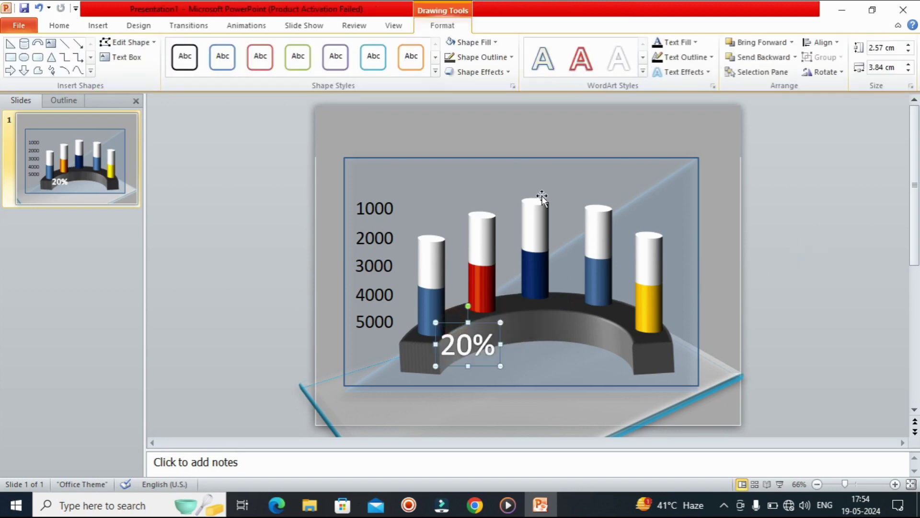
{"action": "left_click", "coordinate": [489, 75]}
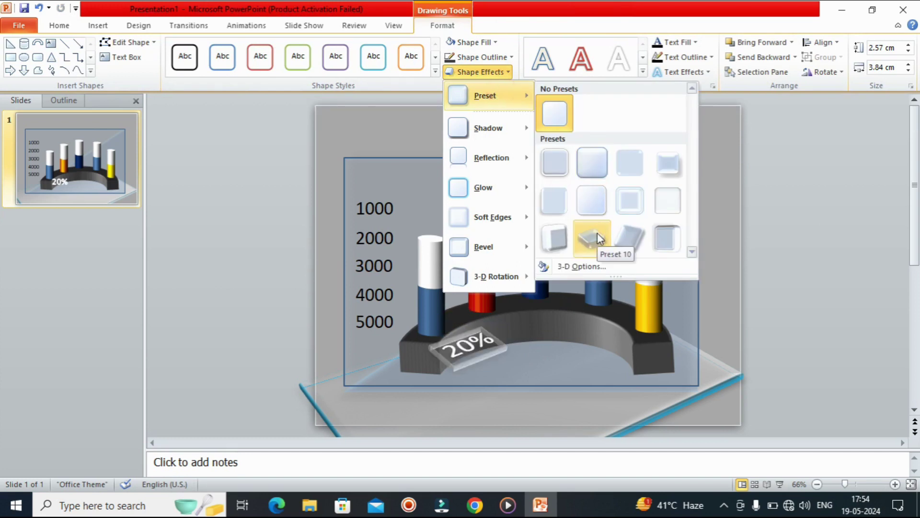
{"action": "mouse_move", "coordinate": [496, 276]}
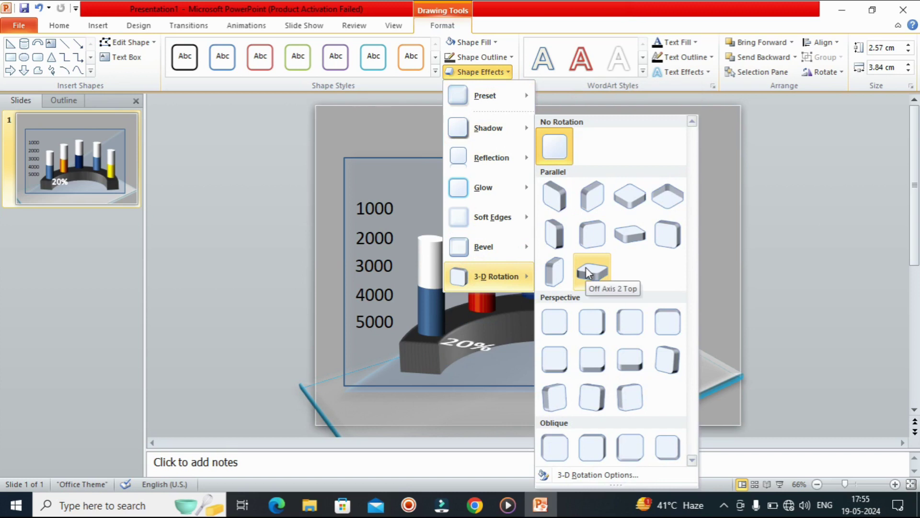
Apply an Off Axis 3-D rotation to the 20% label and nudge it along the platform front.
{"action": "left_click", "coordinate": [557, 272]}
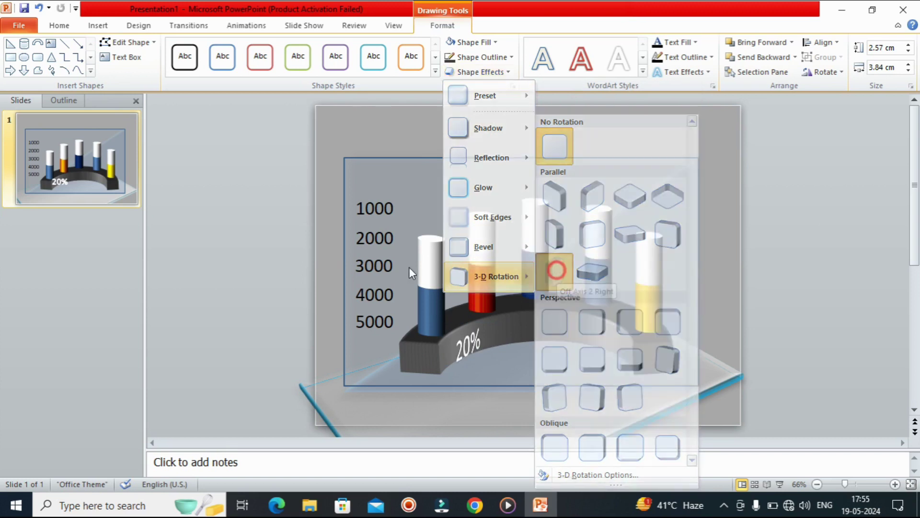
{"action": "left_click", "coordinate": [802, 273]}
{"action": "left_click", "coordinate": [485, 325]}
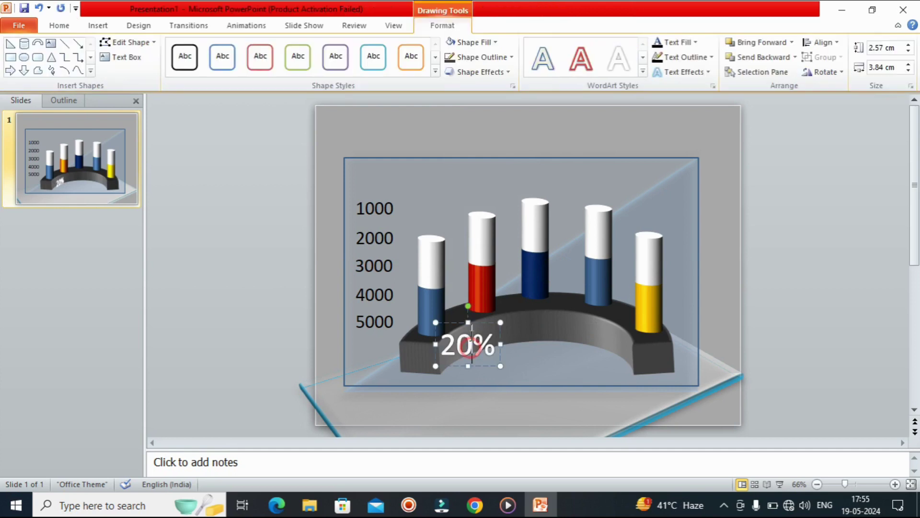
{"action": "left_click_drag", "start_coordinate": [485, 324], "coordinate": [483, 318]}
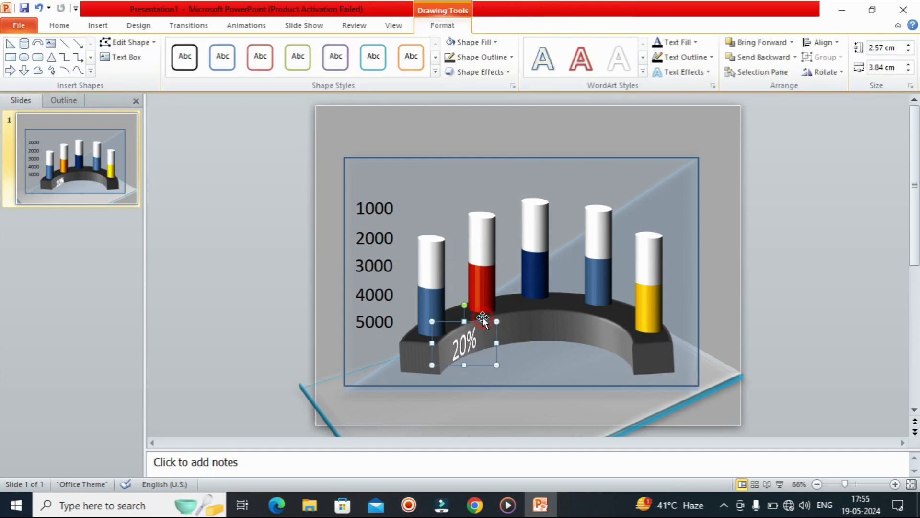
{"action": "key", "text": "Up"}
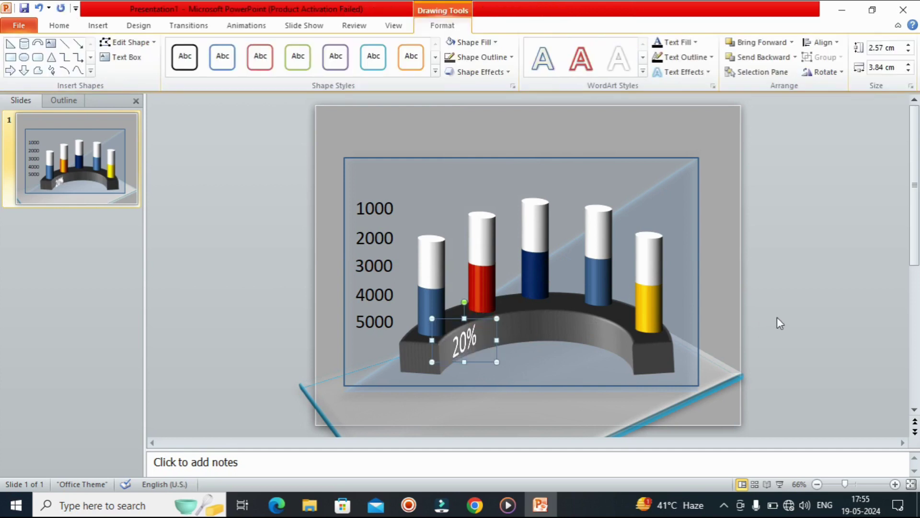
{"action": "left_click", "coordinate": [778, 317]}
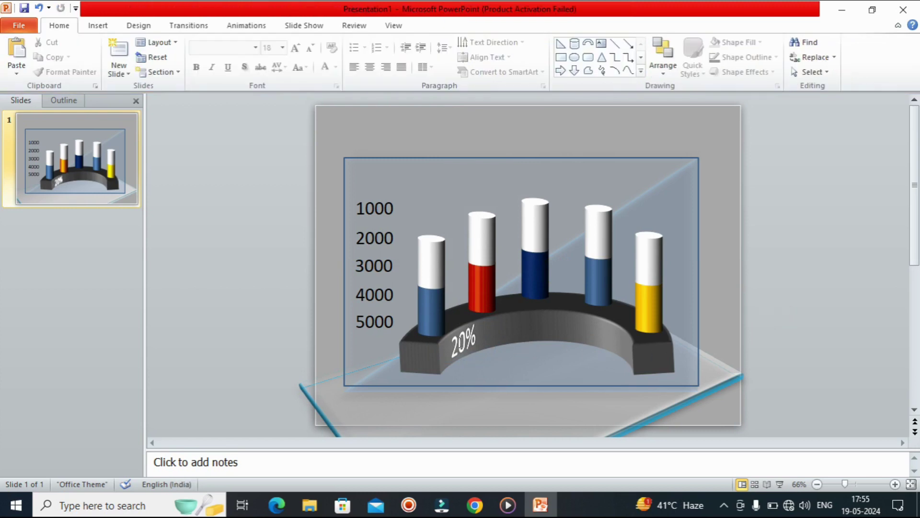
{"action": "left_click", "coordinate": [476, 322]}
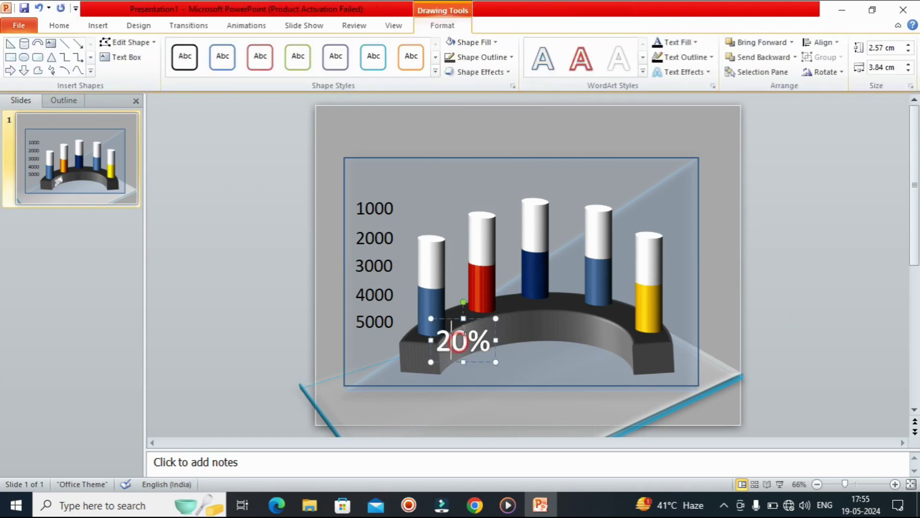
{"action": "key", "text": "Escape"}
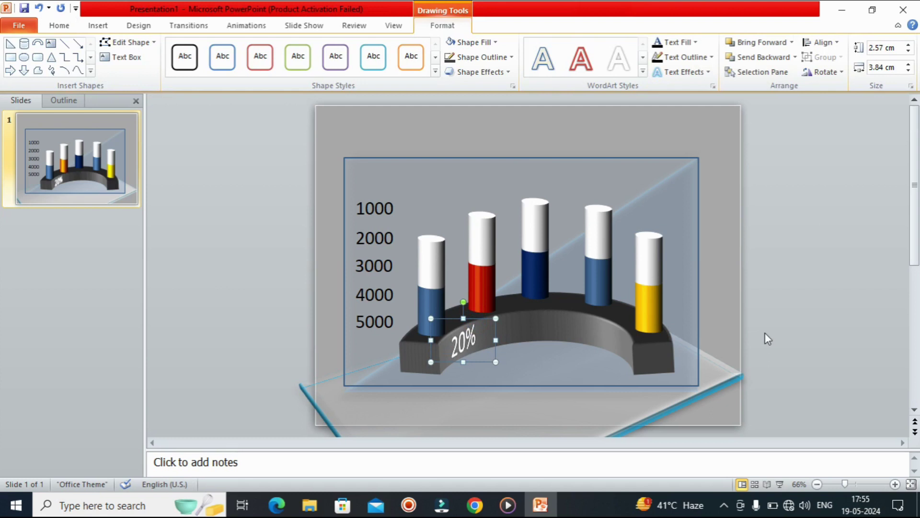
Paste a copy of the 20% label, move it right along the arc, and change it to 40%.
{"action": "key", "text": "ctrl+v"}
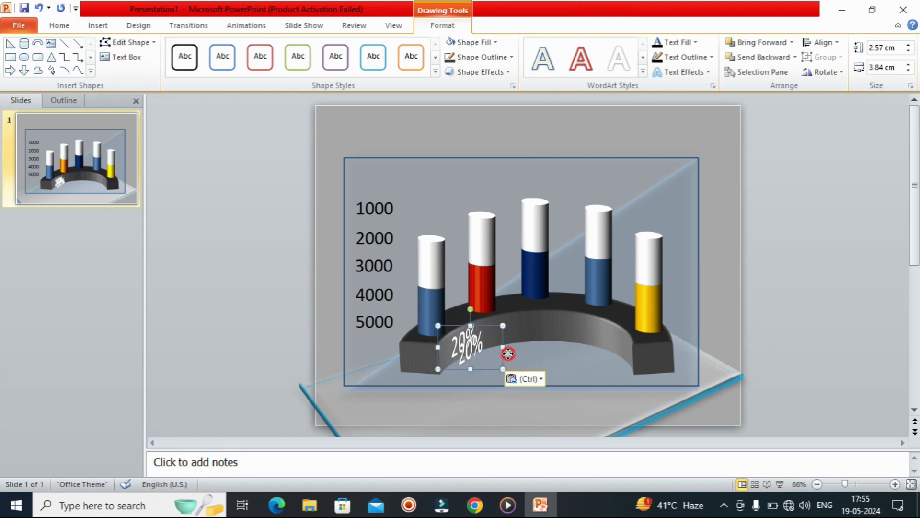
{"action": "left_click_drag", "start_coordinate": [509, 353], "coordinate": [549, 336]}
{"action": "left_click", "coordinate": [509, 331]}
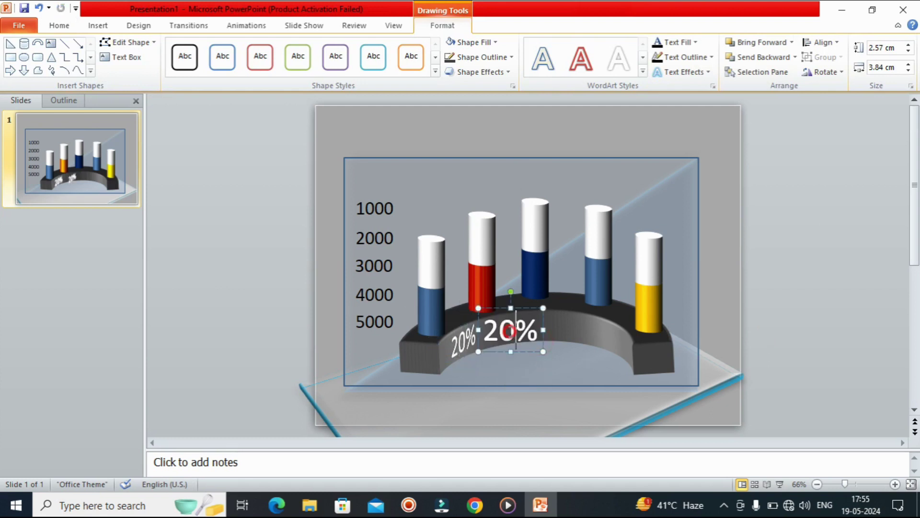
{"action": "key", "text": "BackSpace"}
{"action": "type", "text": "4"}
{"action": "key", "text": "Escape"}
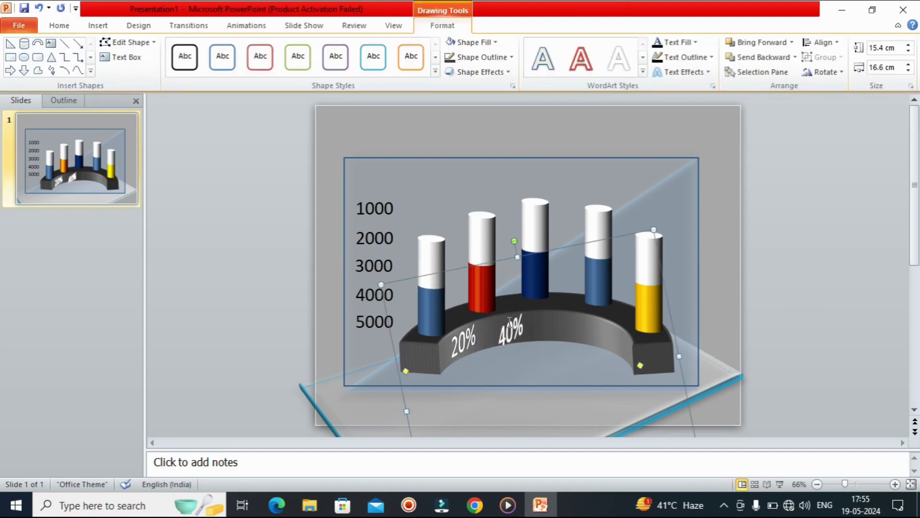
Add another 20% label further along the arc and tilt it with a 3-D rotation preset.
{"action": "key", "text": "ctrl+v"}
{"action": "left_click_drag", "start_coordinate": [496, 364], "coordinate": [569, 335]}
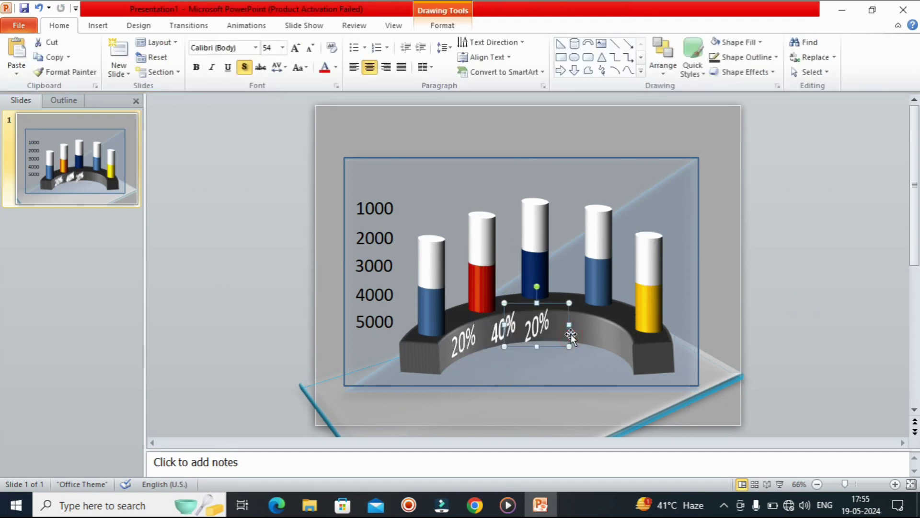
{"action": "left_click", "coordinate": [442, 25]}
{"action": "left_click", "coordinate": [480, 72]}
{"action": "left_click", "coordinate": [591, 240]}
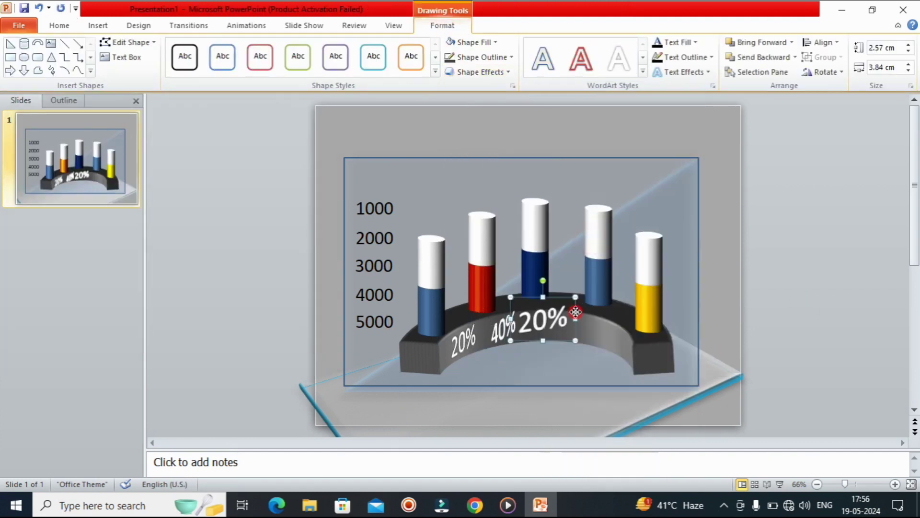
{"action": "left_click", "coordinate": [795, 298]}
Duplicate the middle 20% label under the fourth cylinder and change it to 80%.
{"action": "left_click", "coordinate": [549, 316]}
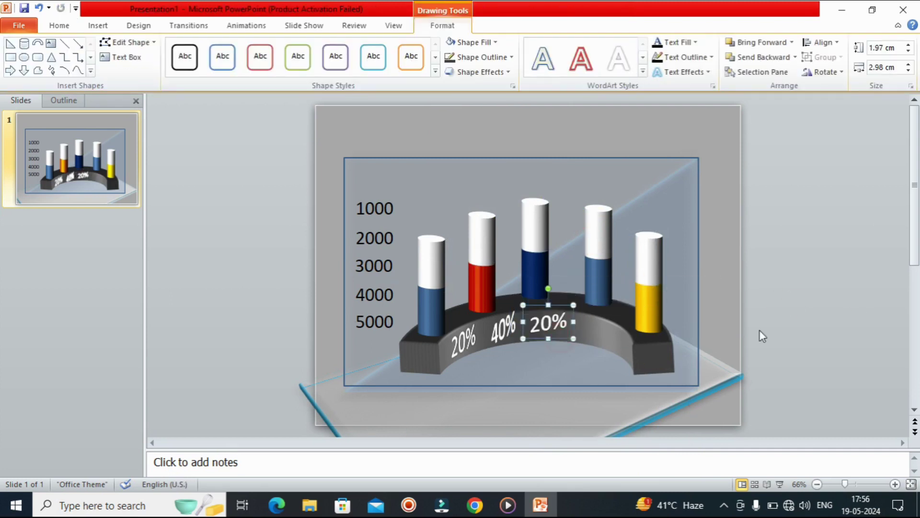
{"action": "key", "text": "ctrl+c"}
{"action": "key", "text": "ctrl+v"}
{"action": "left_click_drag", "start_coordinate": [496, 363], "coordinate": [598, 330]}
{"action": "type", "text": "8"}
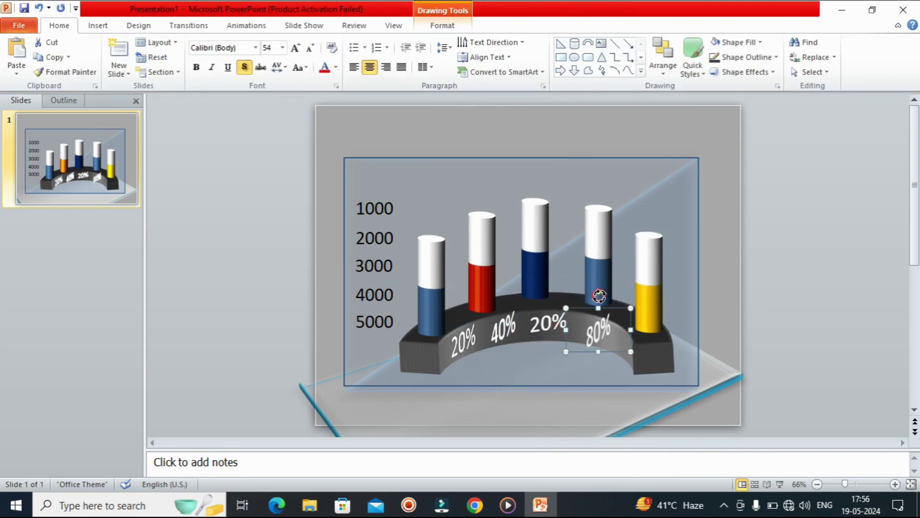
{"action": "key", "text": "Escape"}
Place a final 20% label at the arc's right end, tilted with a perspective 3-D rotation text effect.
{"action": "key", "text": "ctrl+v"}
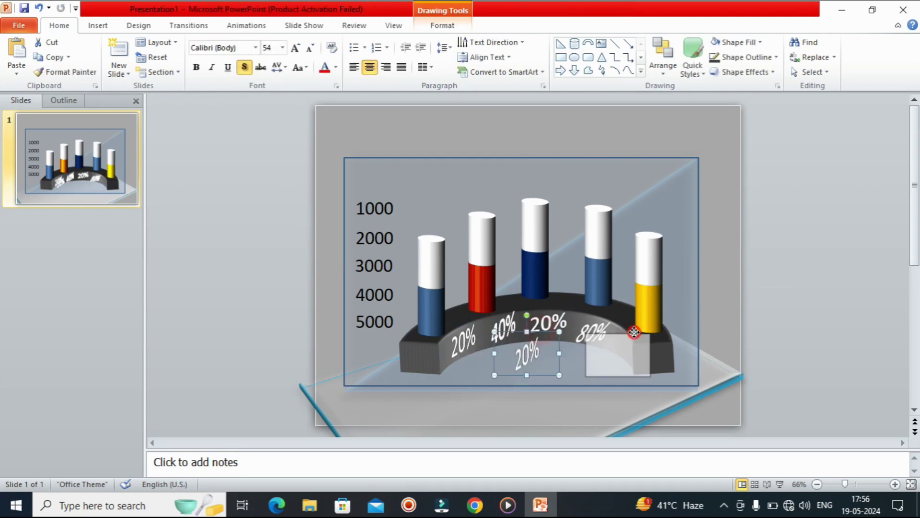
{"action": "left_click", "coordinate": [442, 25]}
{"action": "left_click", "coordinate": [477, 72]}
{"action": "left_click", "coordinate": [683, 72]}
{"action": "mouse_move", "coordinate": [704, 214]}
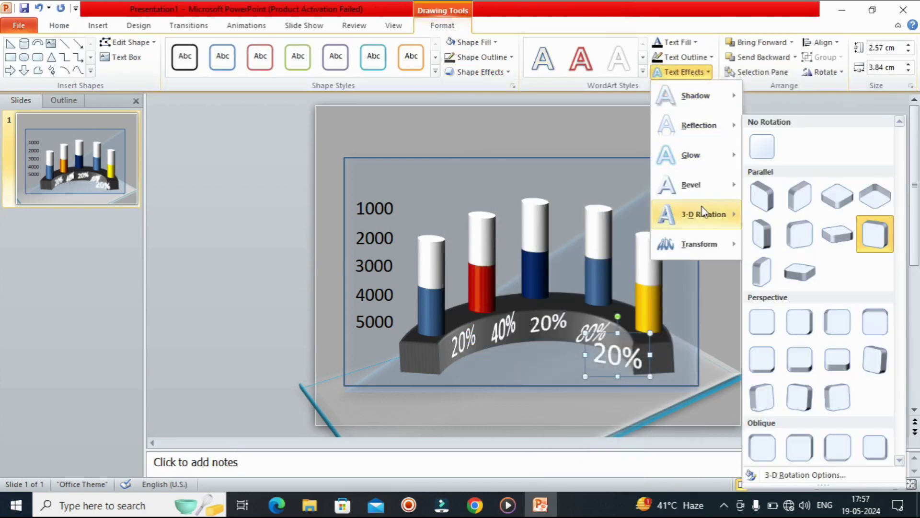
{"action": "left_click", "coordinate": [756, 400]}
{"action": "left_click", "coordinate": [683, 72]}
{"action": "left_click", "coordinate": [763, 271]}
{"action": "left_click_drag", "start_coordinate": [628, 337], "coordinate": [621, 329]}
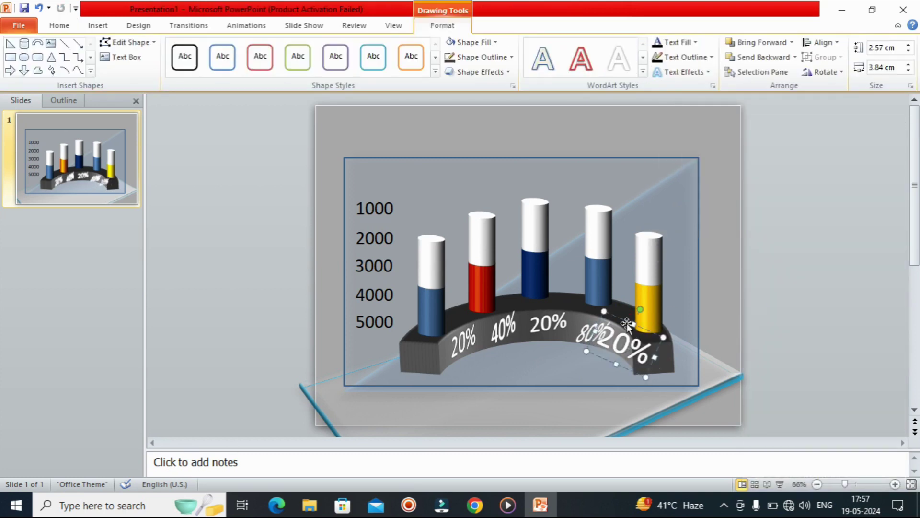
{"action": "left_click", "coordinate": [790, 146]}
{"action": "left_click", "coordinate": [602, 335]}
Insert a no-fill WordArt title reading '3D STUNNING CHART' and reduce its font size.
{"action": "left_click", "coordinate": [879, 220]}
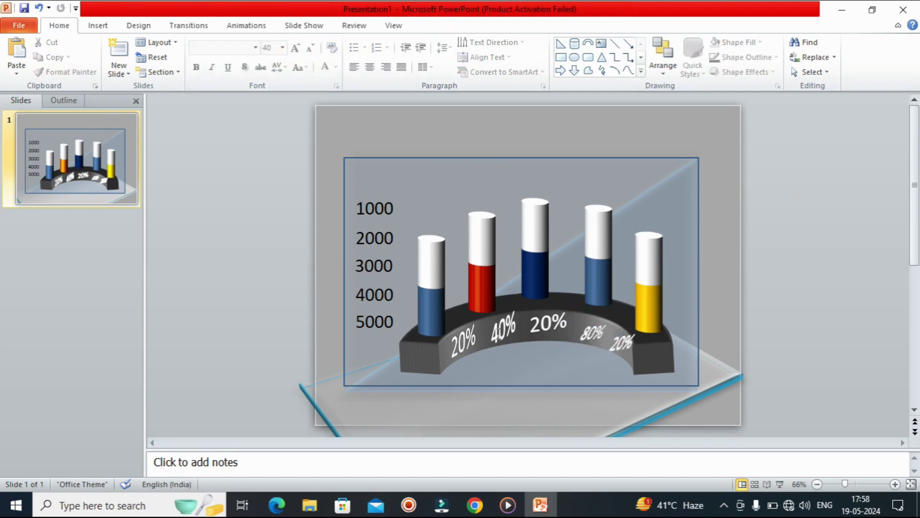
{"action": "left_click", "coordinate": [98, 25]}
{"action": "left_click", "coordinate": [416, 45]}
{"action": "left_click", "coordinate": [575, 211]}
{"action": "left_click", "coordinate": [472, 43]}
{"action": "left_click", "coordinate": [449, 72]}
{"action": "left_click", "coordinate": [472, 42]}
{"action": "left_click", "coordinate": [469, 154]}
{"action": "type", "text": "3D STUNNING CHART"}
{"action": "left_click", "coordinate": [59, 26]}
{"action": "left_click", "coordinate": [311, 47]}
{"action": "left_click", "coordinate": [771, 188]}
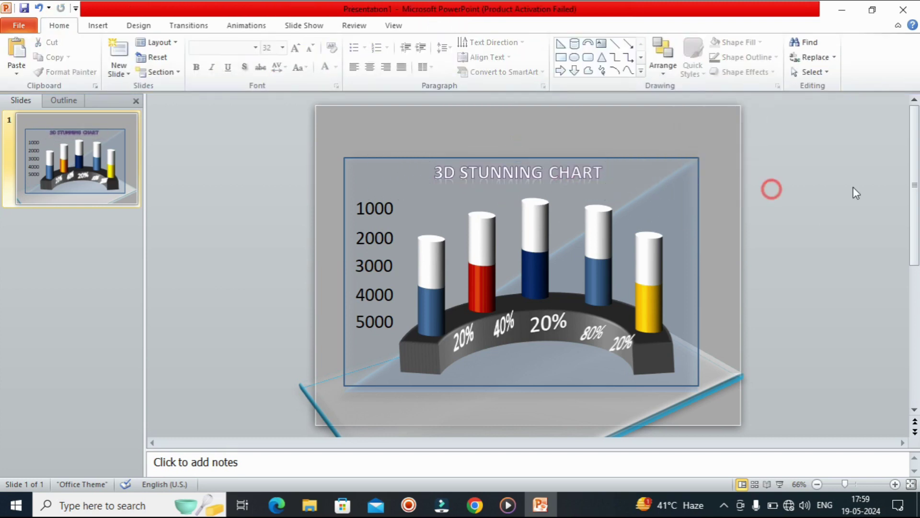
Fill the glass plate beneath the chart with light grey.
{"action": "double_click", "coordinate": [711, 372]}
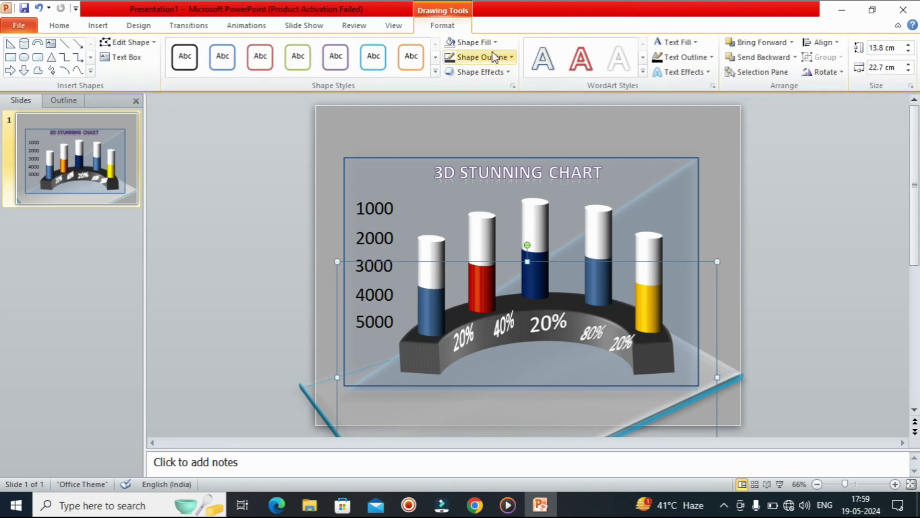
{"action": "left_click", "coordinate": [472, 42]}
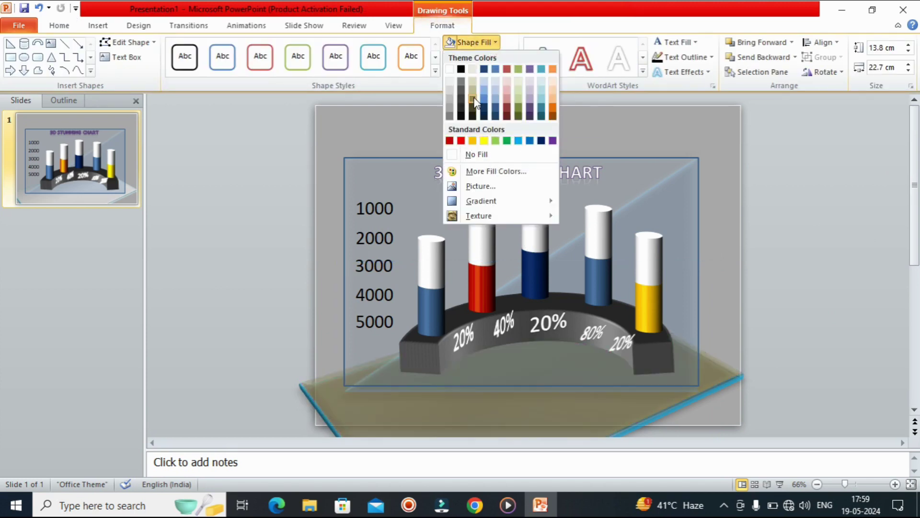
{"action": "left_click", "coordinate": [474, 70]}
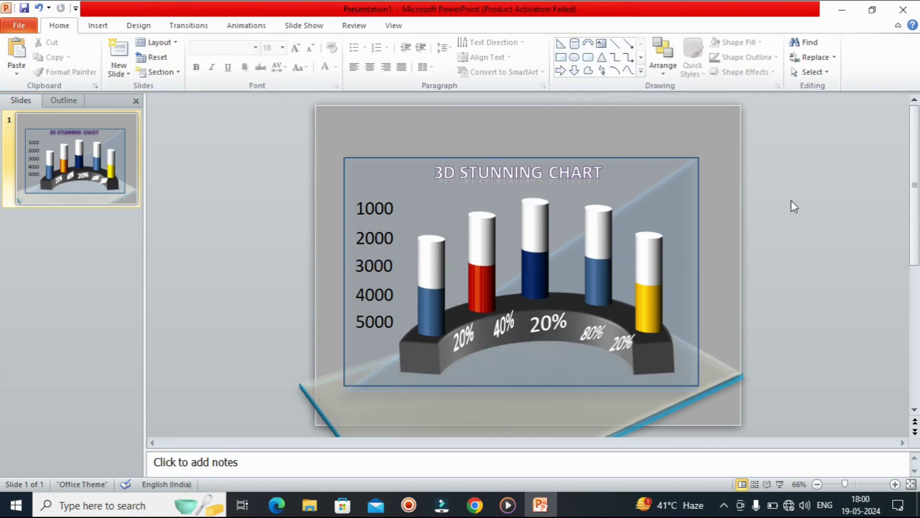